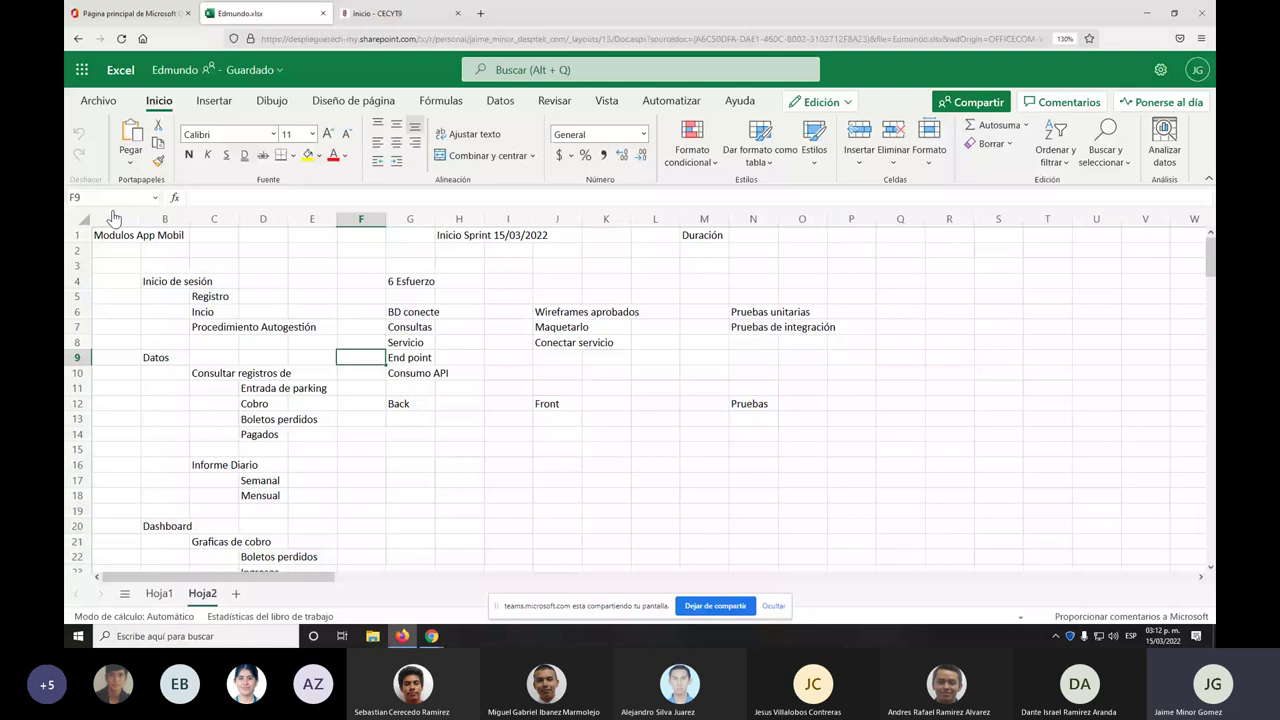
# Examine the app module list on Hoja2, from Inicio de sesión down to the Ingresos entry under Dashboard.
pyautogui.scroll(-3, 250, 390)
pyautogui.click(250, 390)
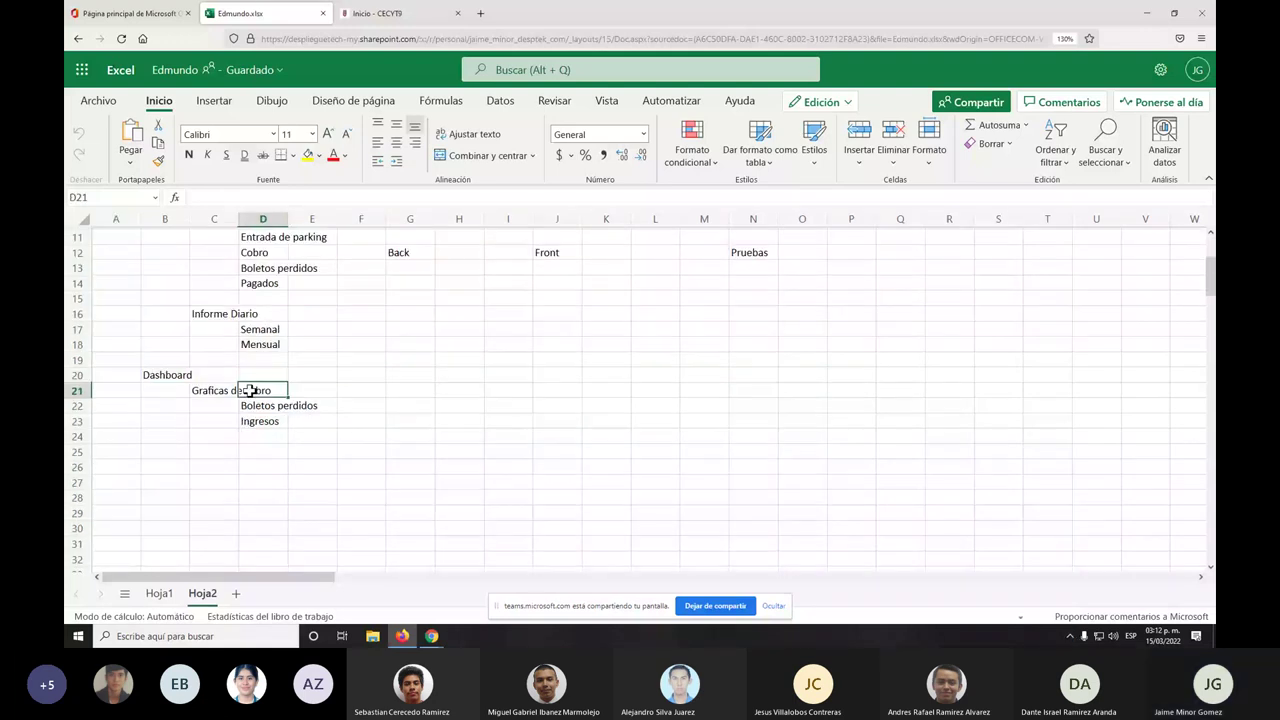
pyautogui.click(254, 421)
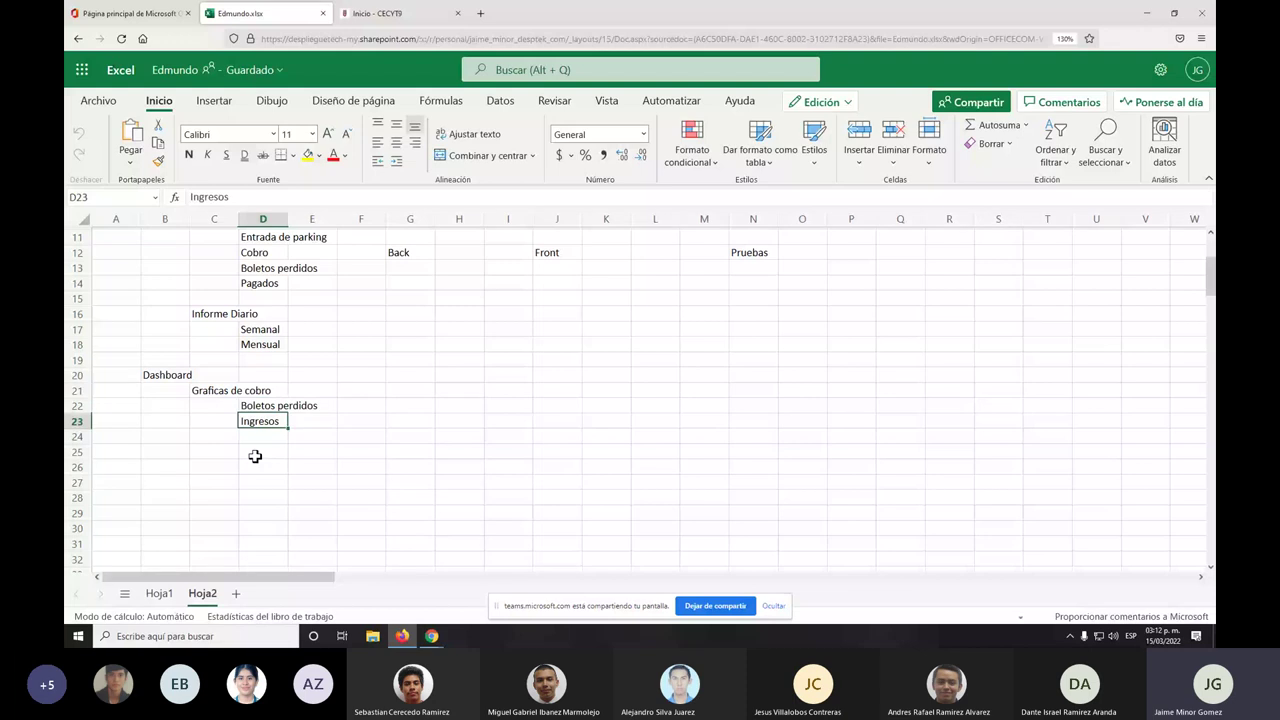
pyautogui.scroll(3, 255, 456)
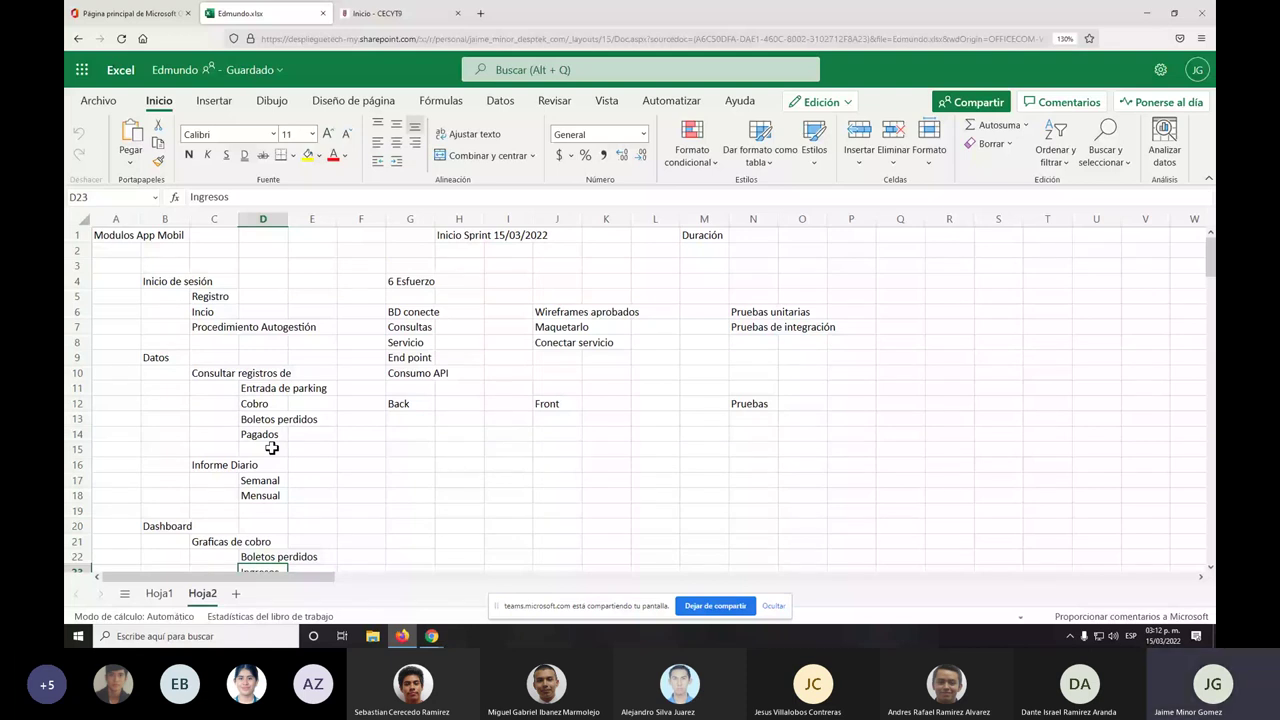
pyautogui.hotkey('ctrl', 'a')
pyautogui.scroll(-5, 285, 452)
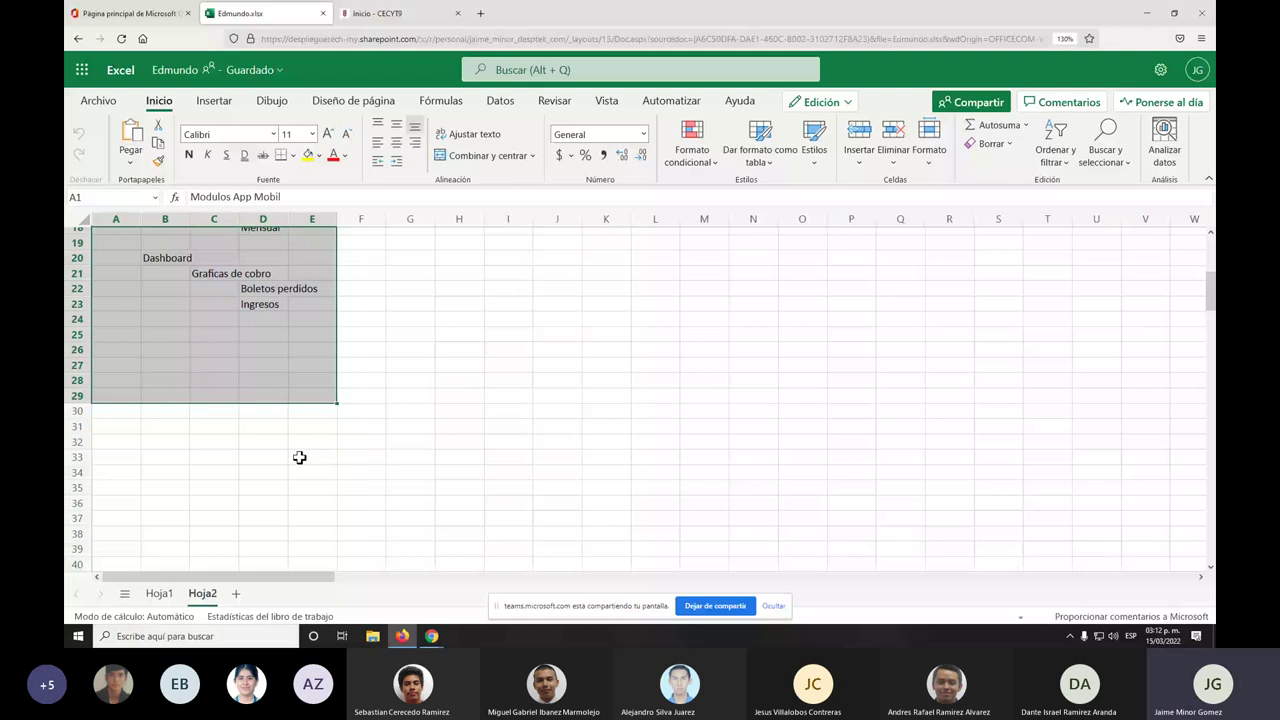
pyautogui.hotkey('ctrl', 'z')
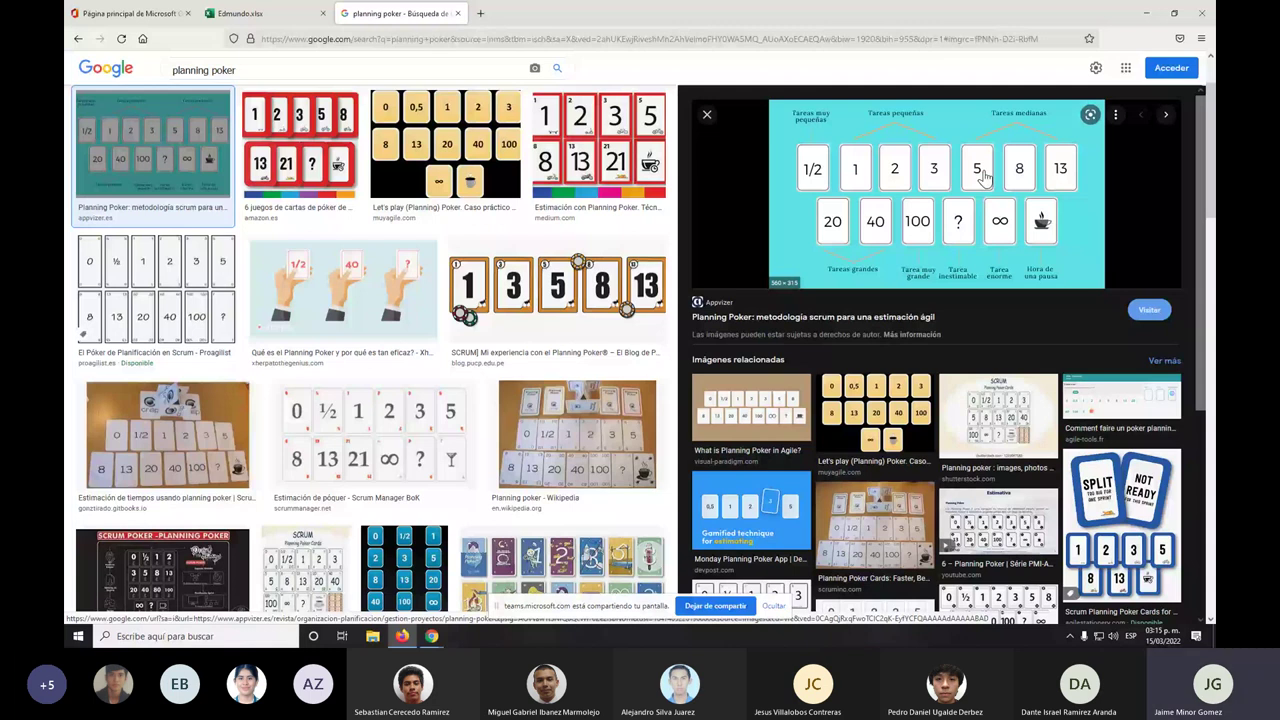
# Return to the Excel workbook, enter the effort value 5 in T10 and start its tally marks in U10.
pyautogui.hotkey('alt', 'Tab')
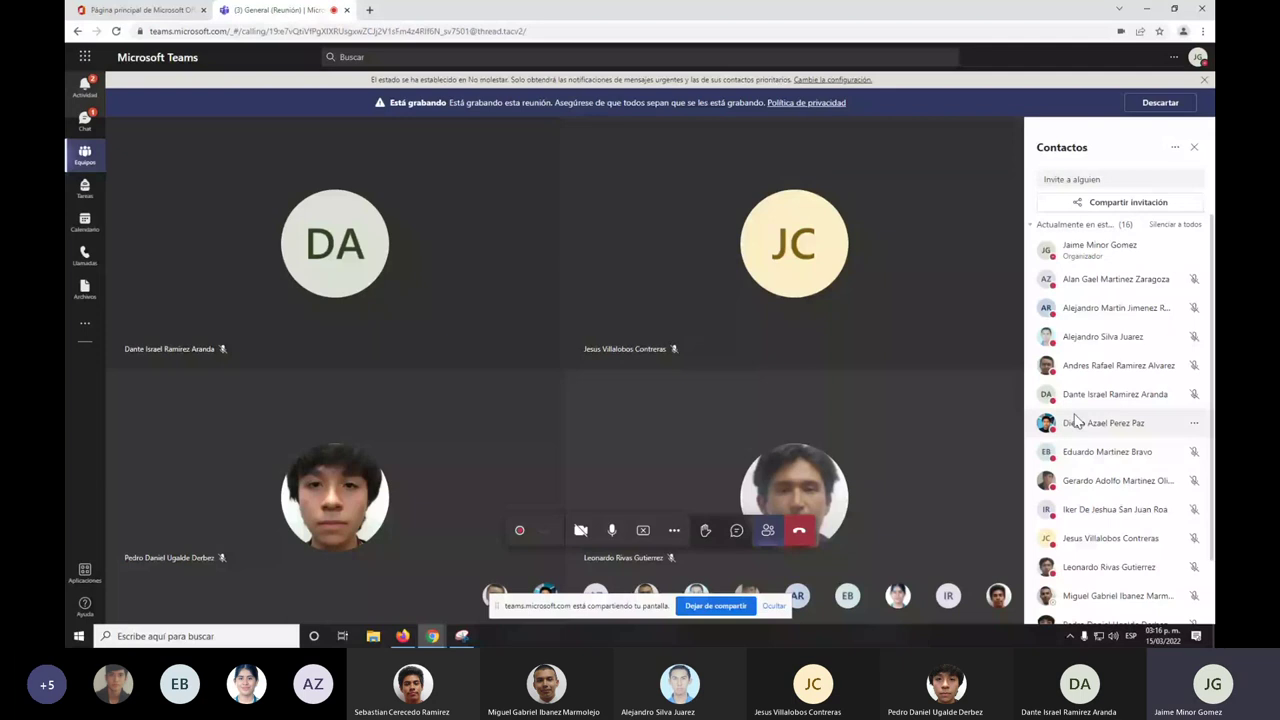
pyautogui.hotkey('alt', 'Tab')
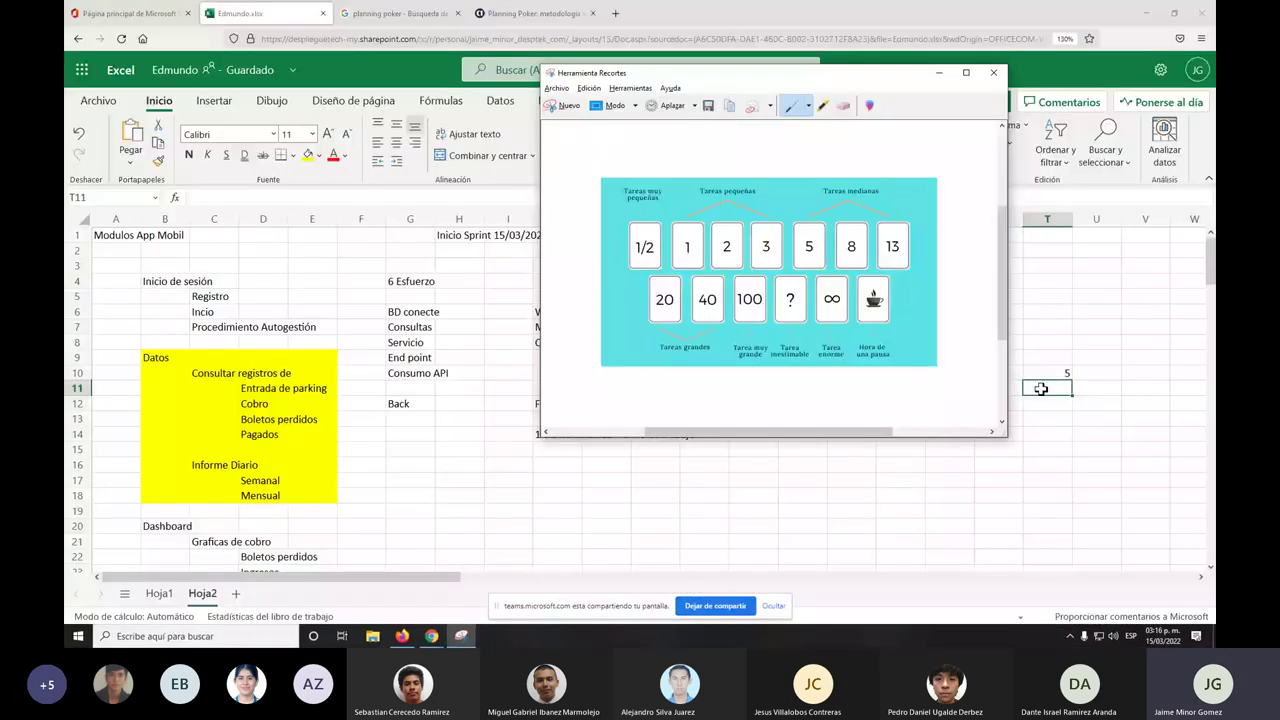
pyautogui.click(1070, 376)
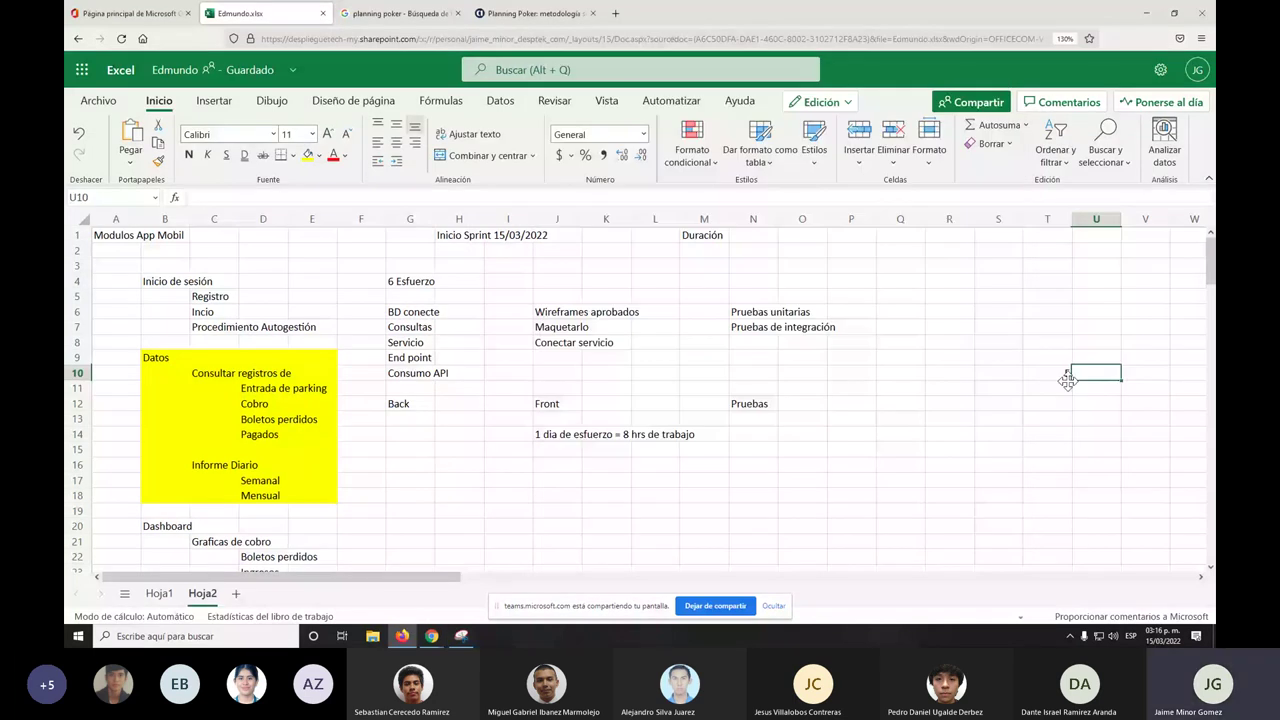
pyautogui.click(1068, 378)
pyautogui.write('5')
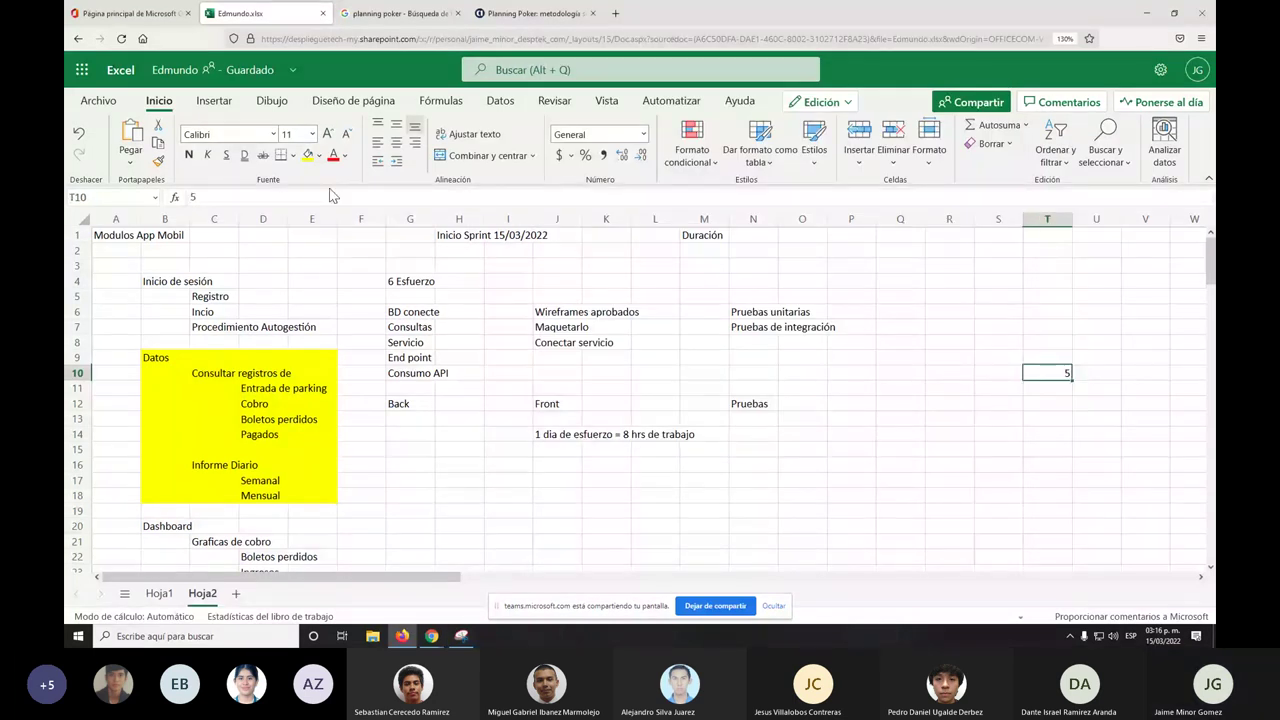
pyautogui.doubleClick(1094, 369)
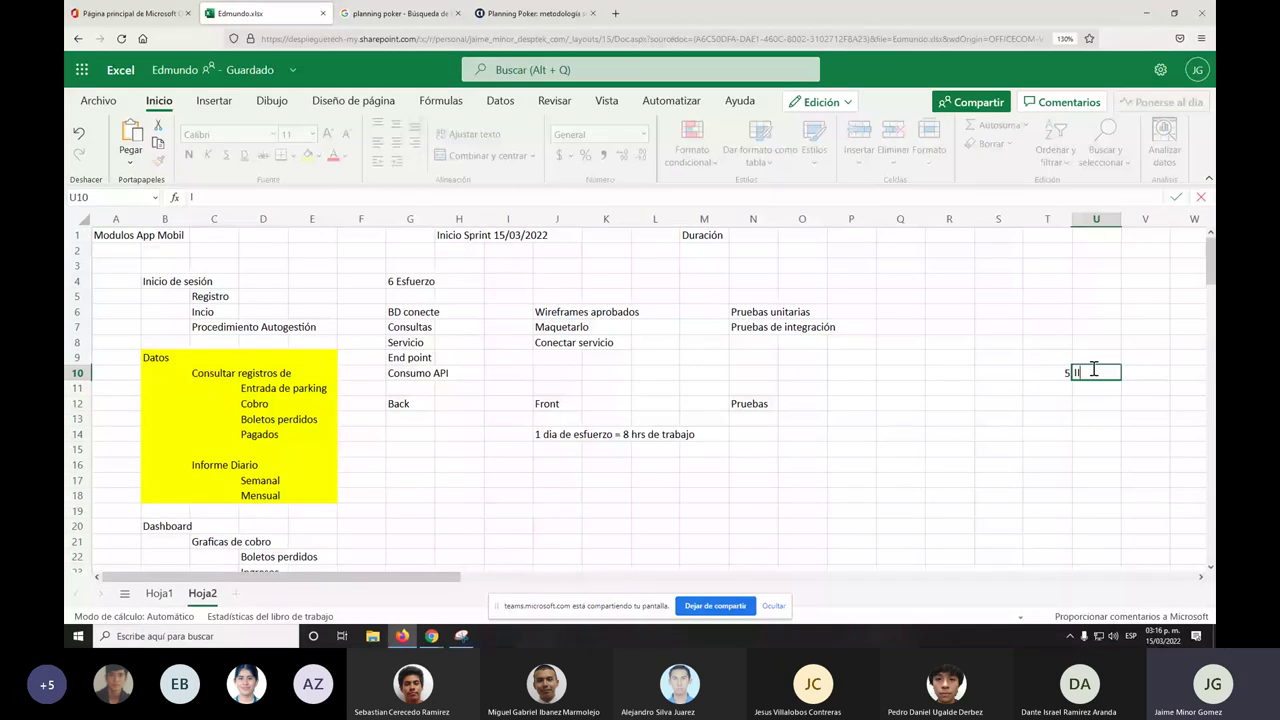
# Switch to the Microsoft Teams meeting and check the participant list and meeting chat for effort votes.
pyautogui.hotkey('alt', 'Tab')
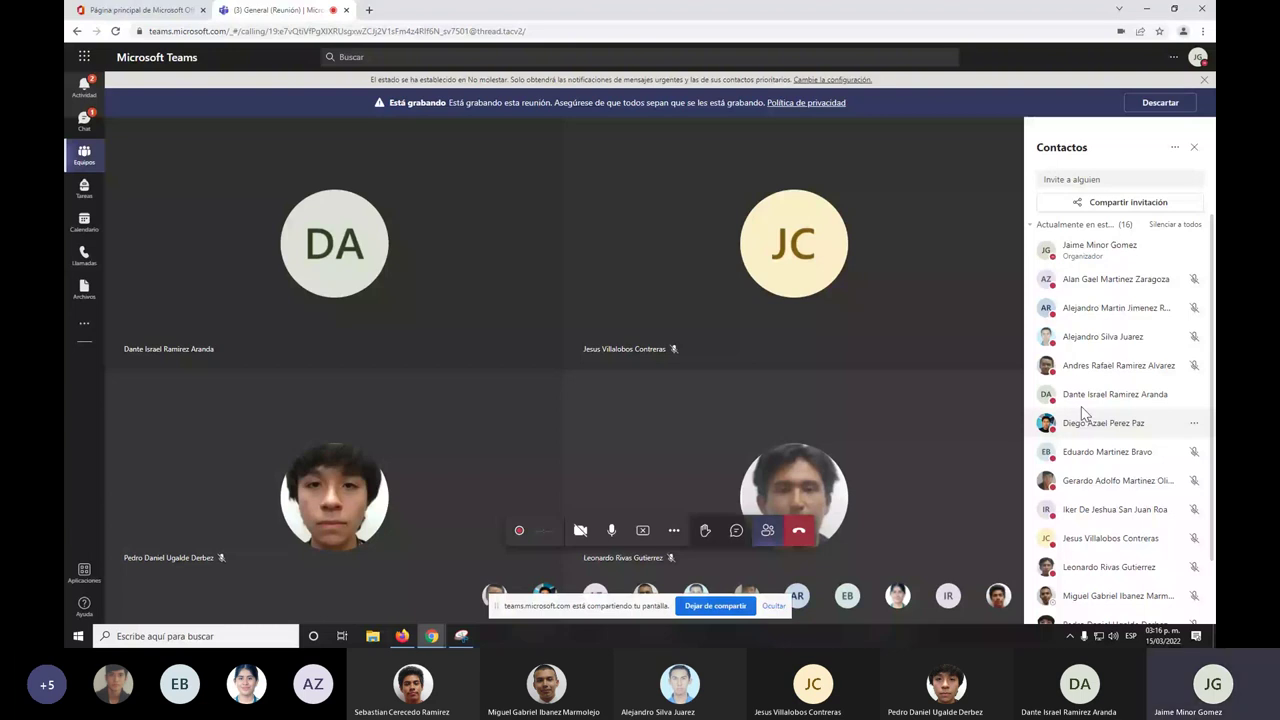
pyautogui.scroll(-2, 1085, 390)
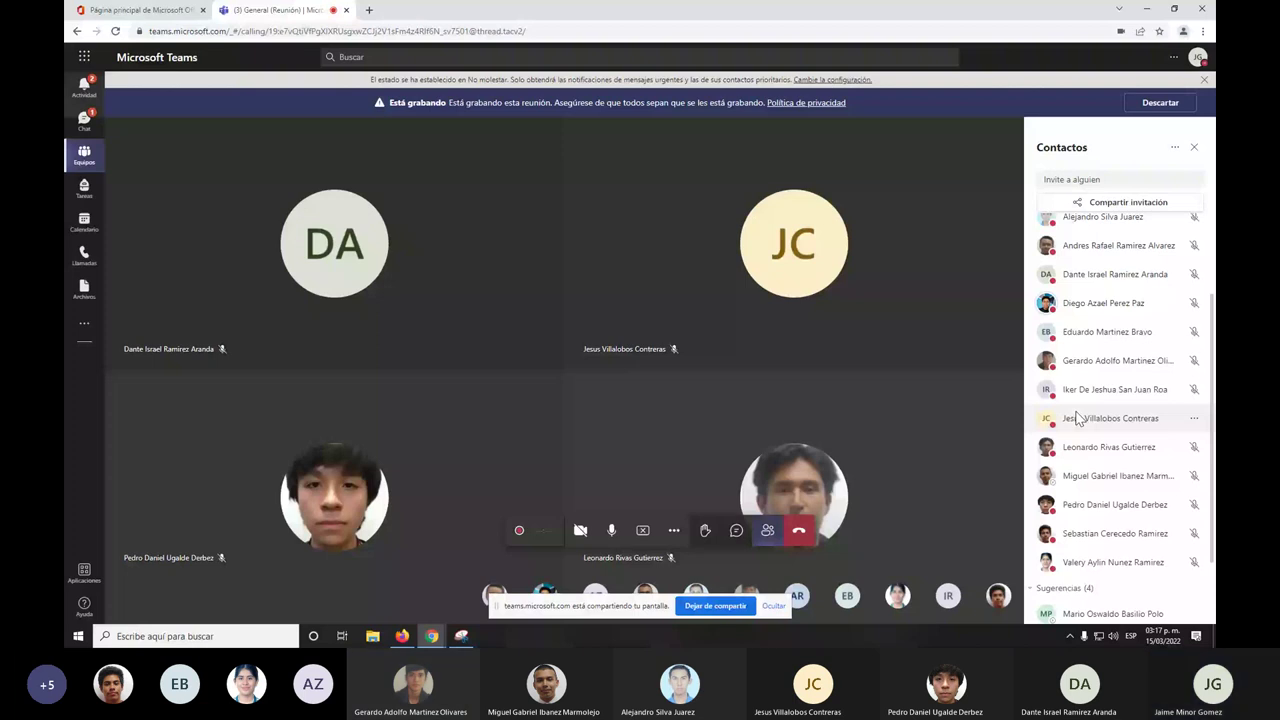
pyautogui.click(736, 530)
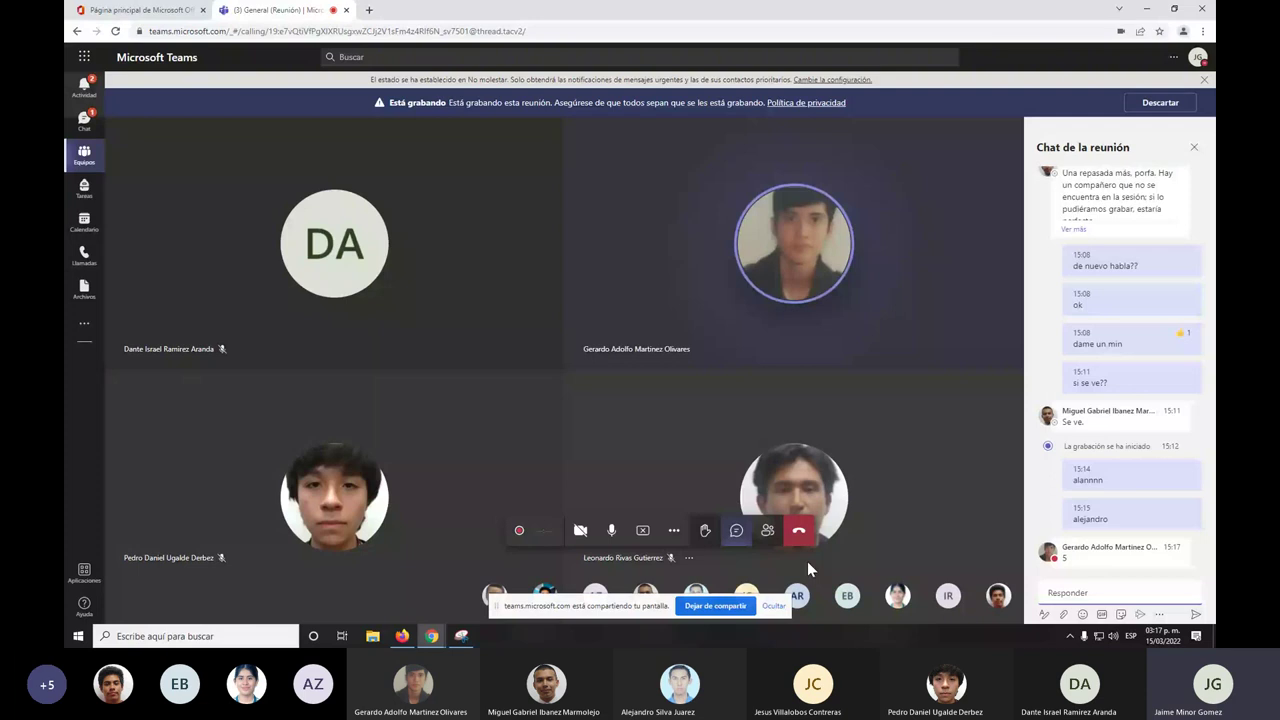
pyautogui.click(767, 530)
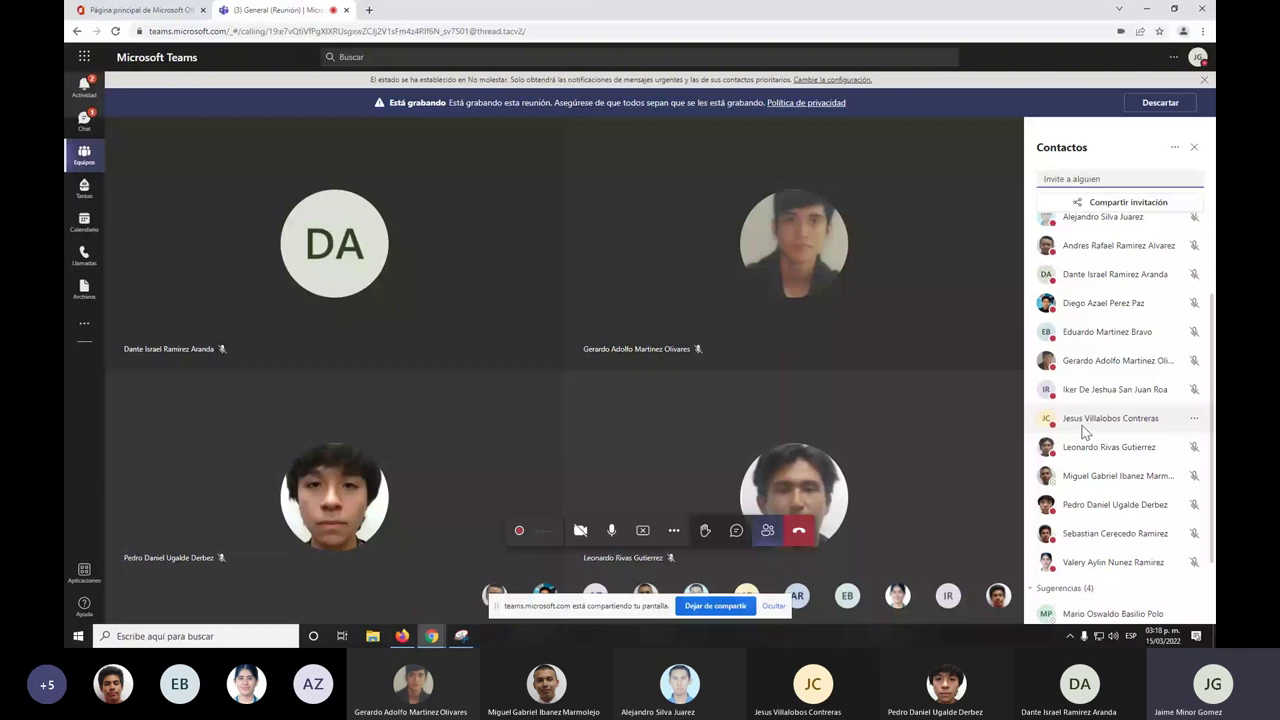
pyautogui.click(773, 607)
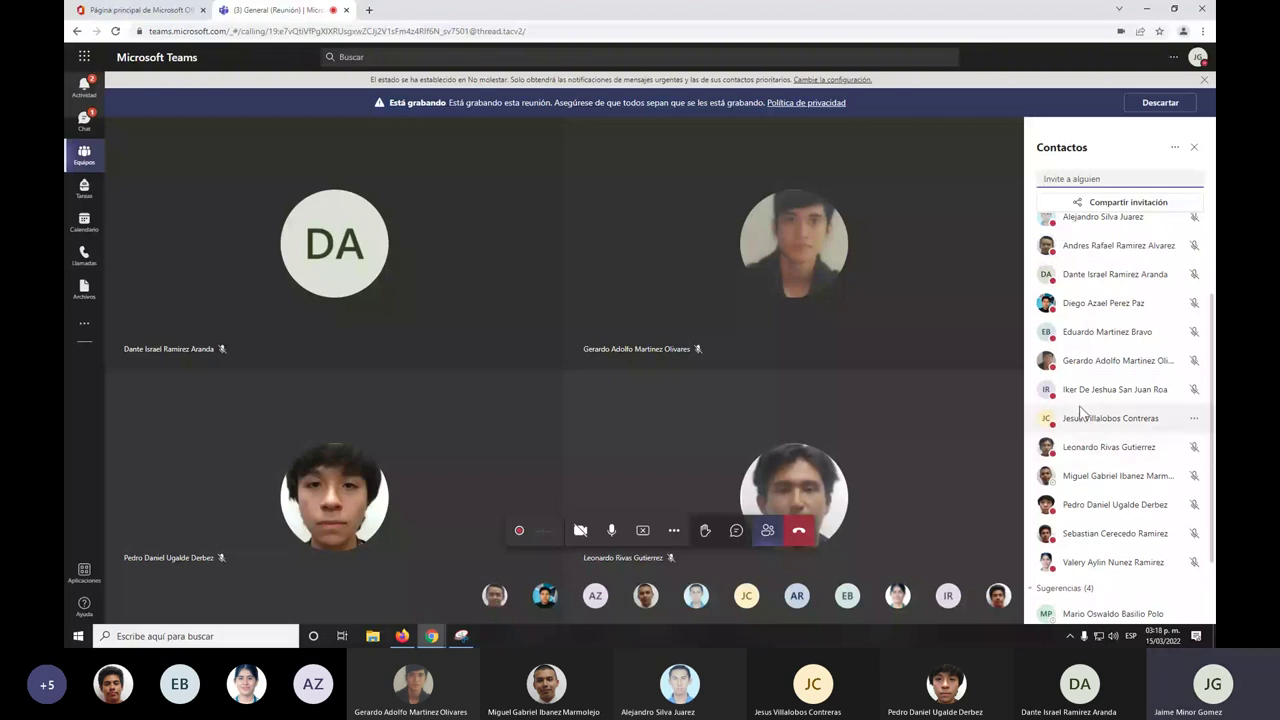
pyautogui.scroll(-2, 1100, 412)
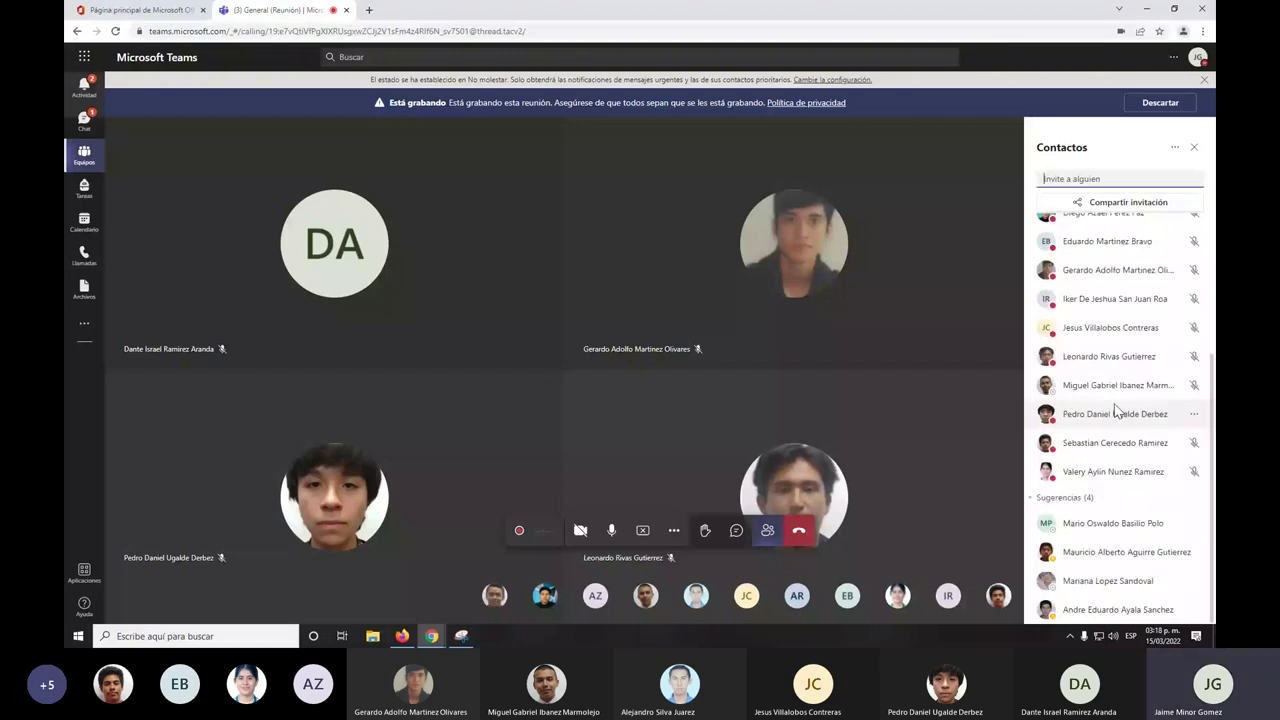
pyautogui.click(1116, 410)
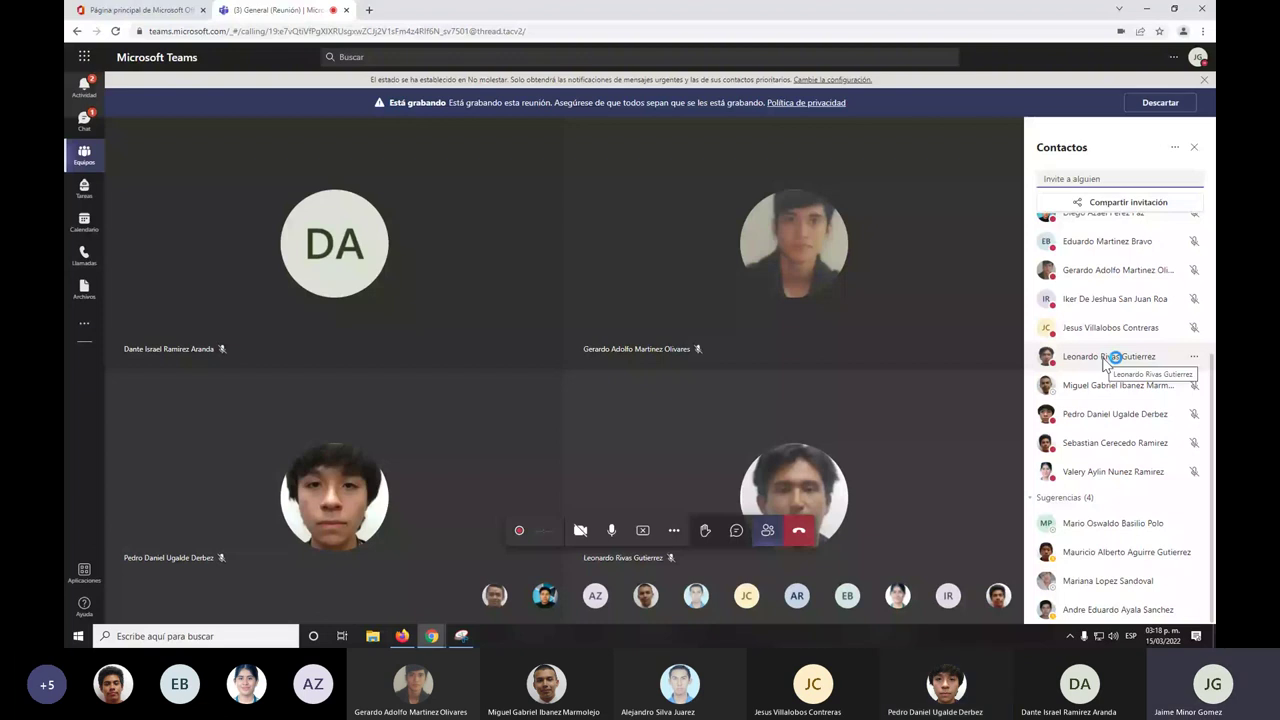
pyautogui.click(1047, 414)
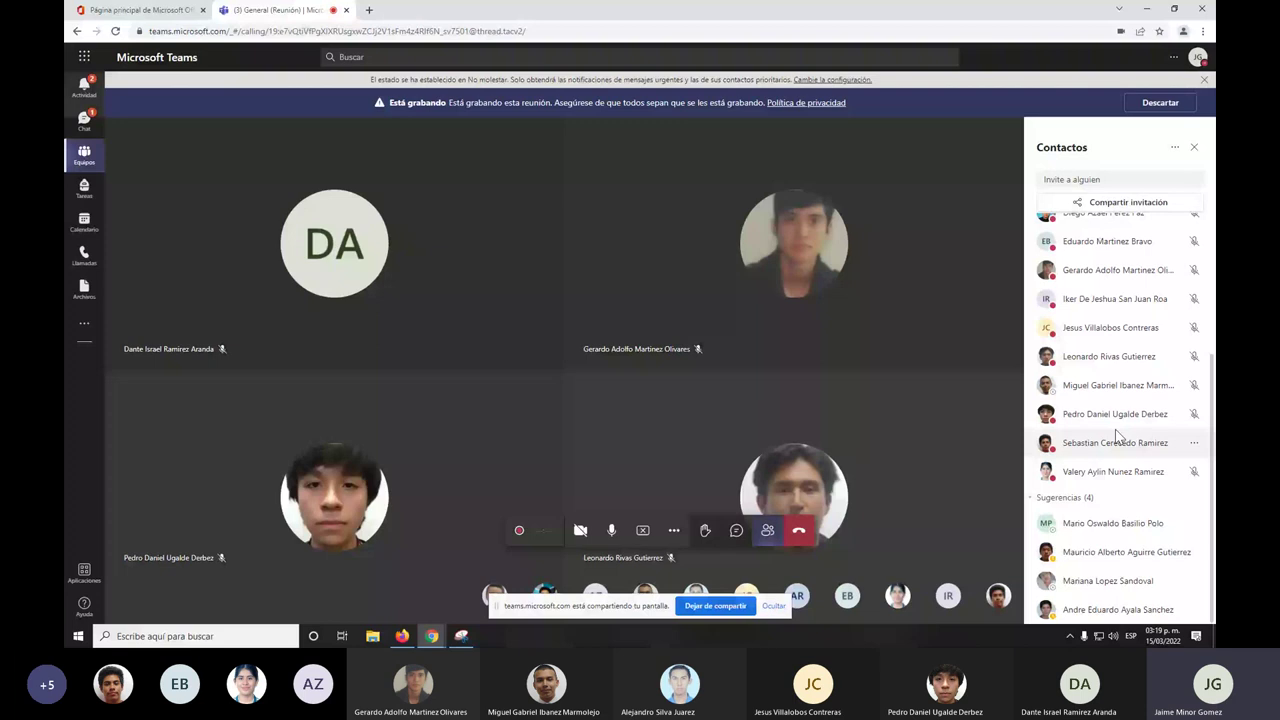
# Switch back to the Excel workbook and shade the task block G6:O10 and the effort cell G4 blue.
pyautogui.hotkey('alt', 'Tab')
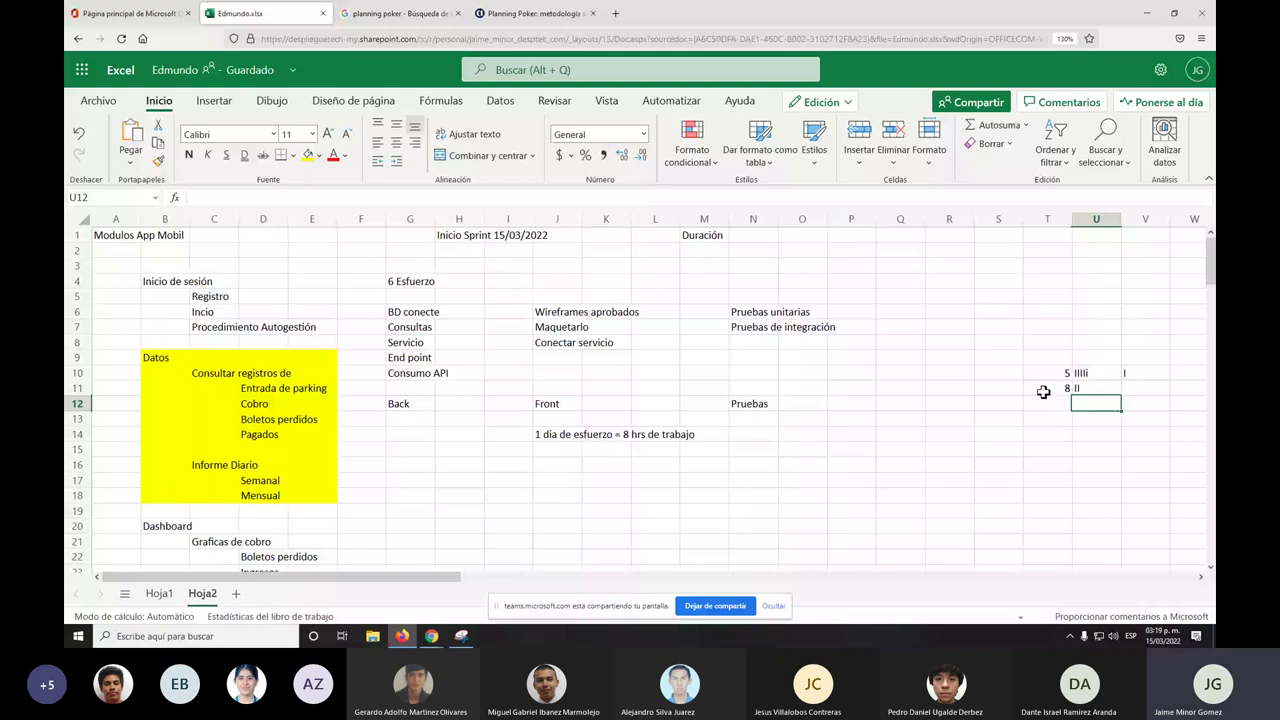
pyautogui.click(408, 356)
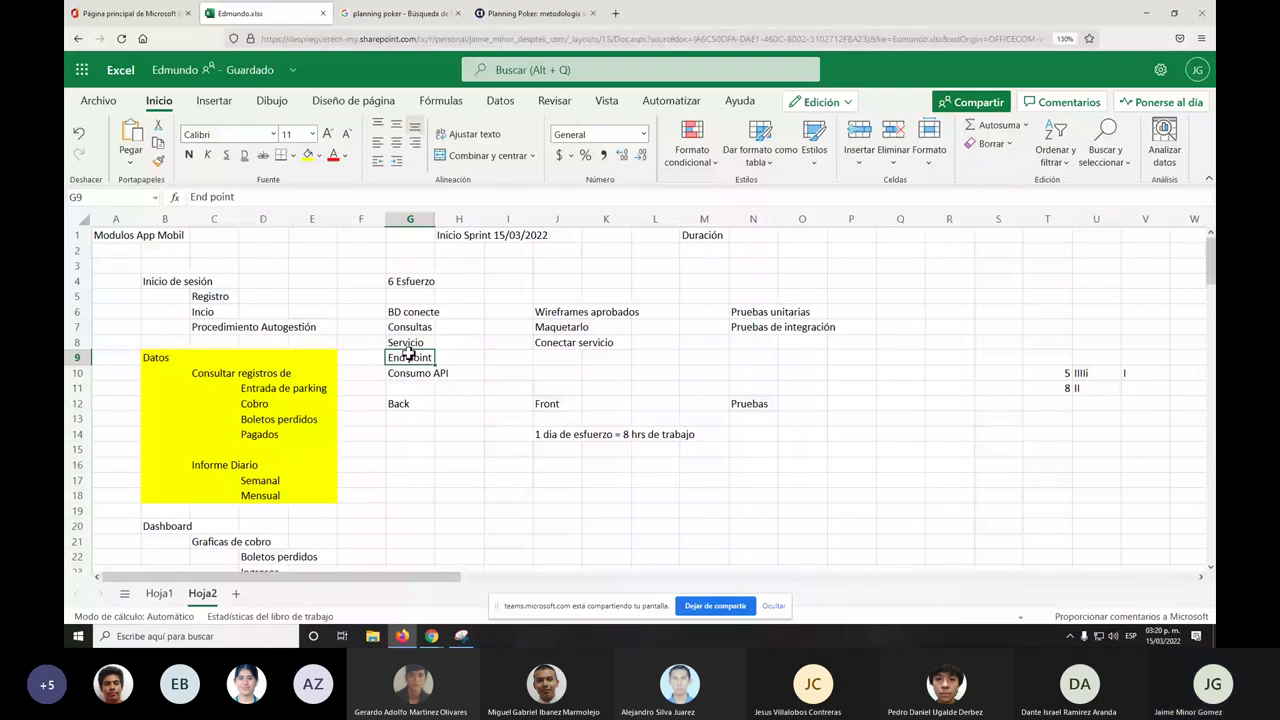
pyautogui.click(552, 404)
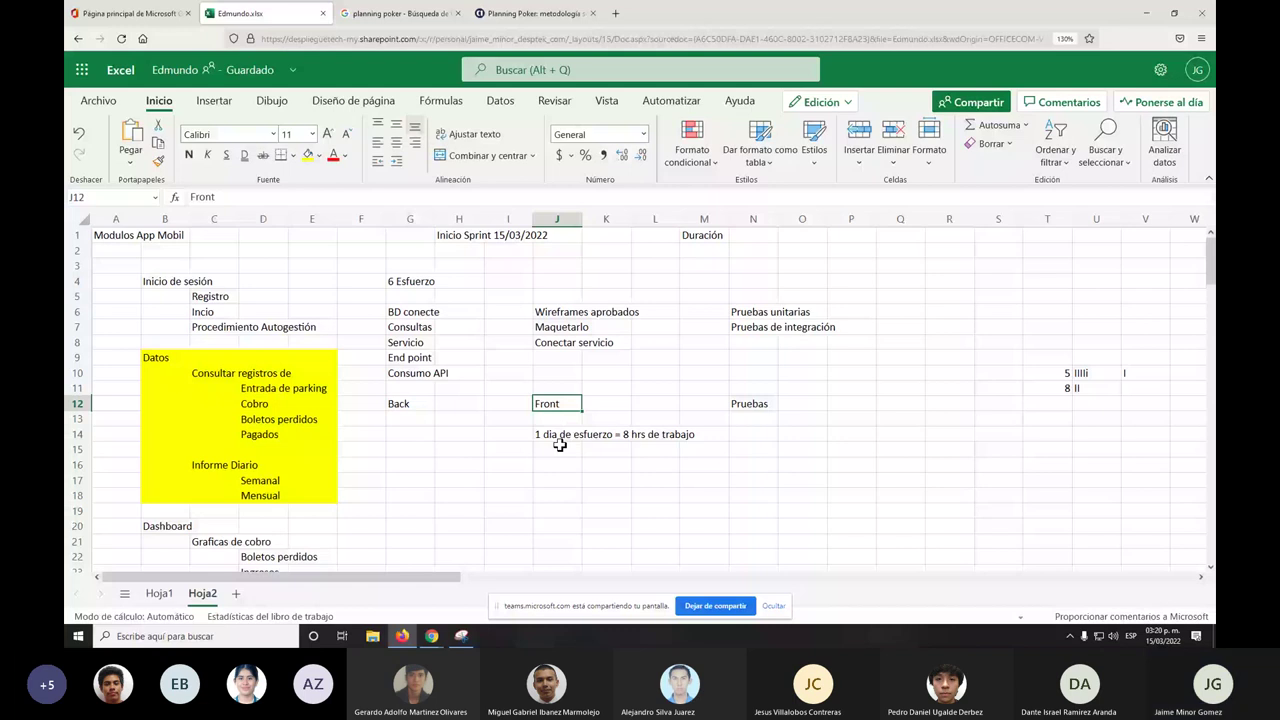
pyautogui.moveTo(410, 311); pyautogui.dragTo(802, 373)
pyautogui.keyDown('ctrl'); pyautogui.click(410, 281); pyautogui.keyUp('ctrl')
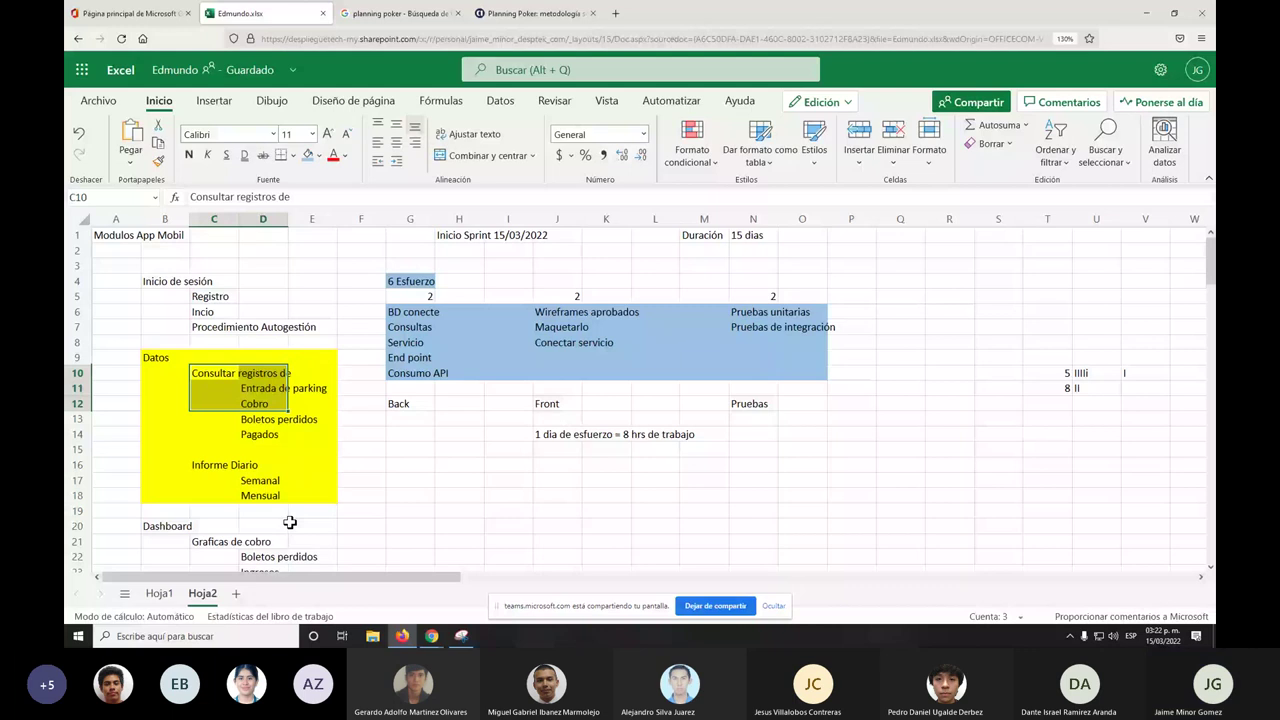
# Add a second sprint duration in row 2, with "Duracion" in M2 and "15 dias" in N2.
pyautogui.click(704, 250)
pyautogui.write('D')
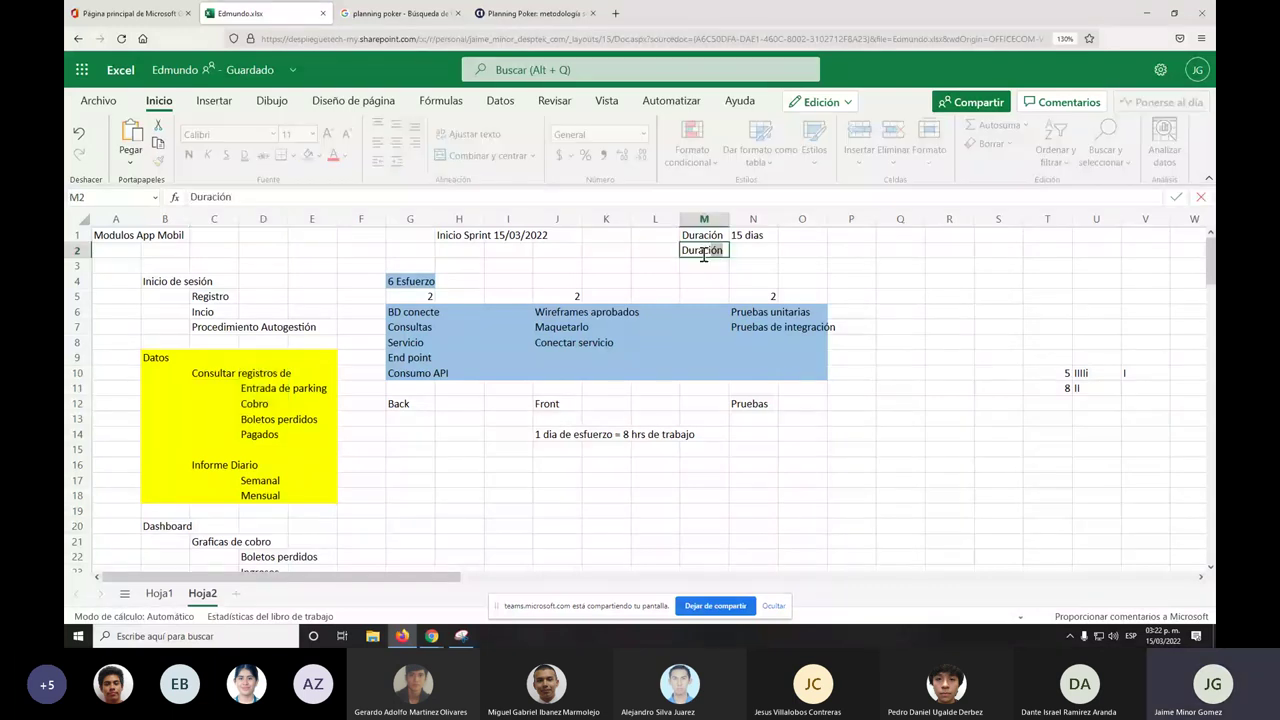
pyautogui.write('ura')
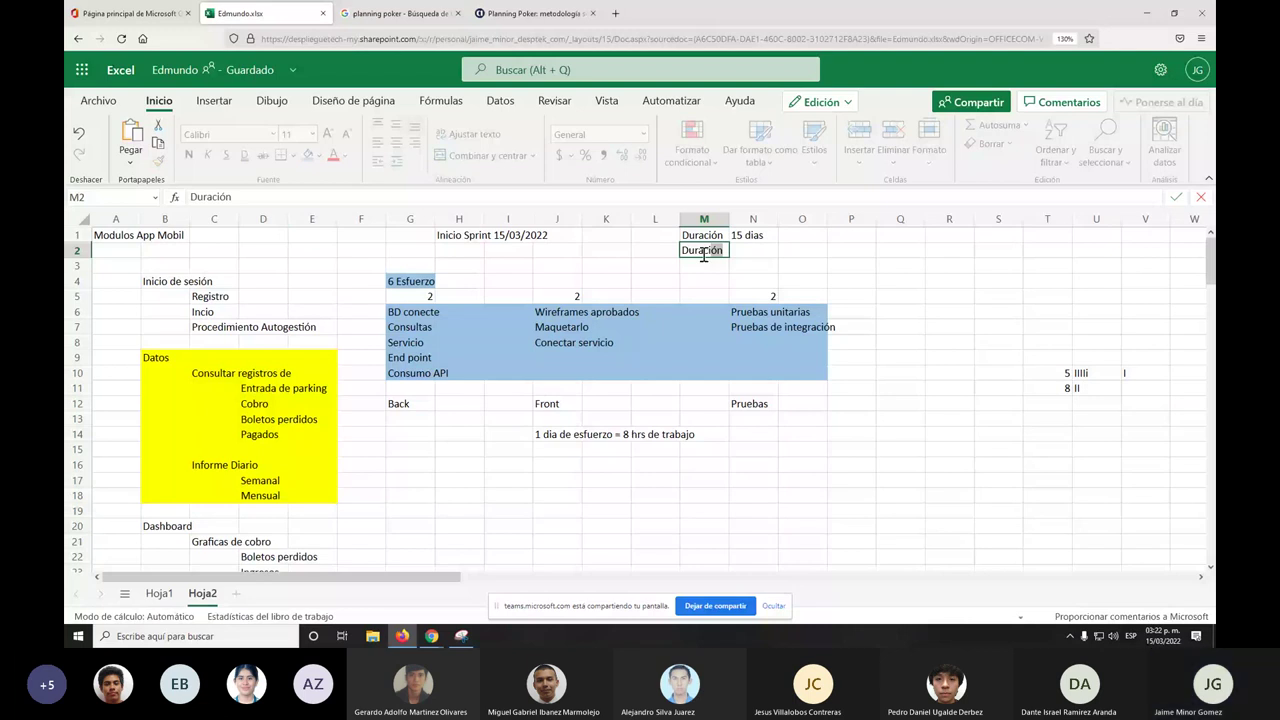
pyautogui.press('Tab')
pyautogui.write('15')
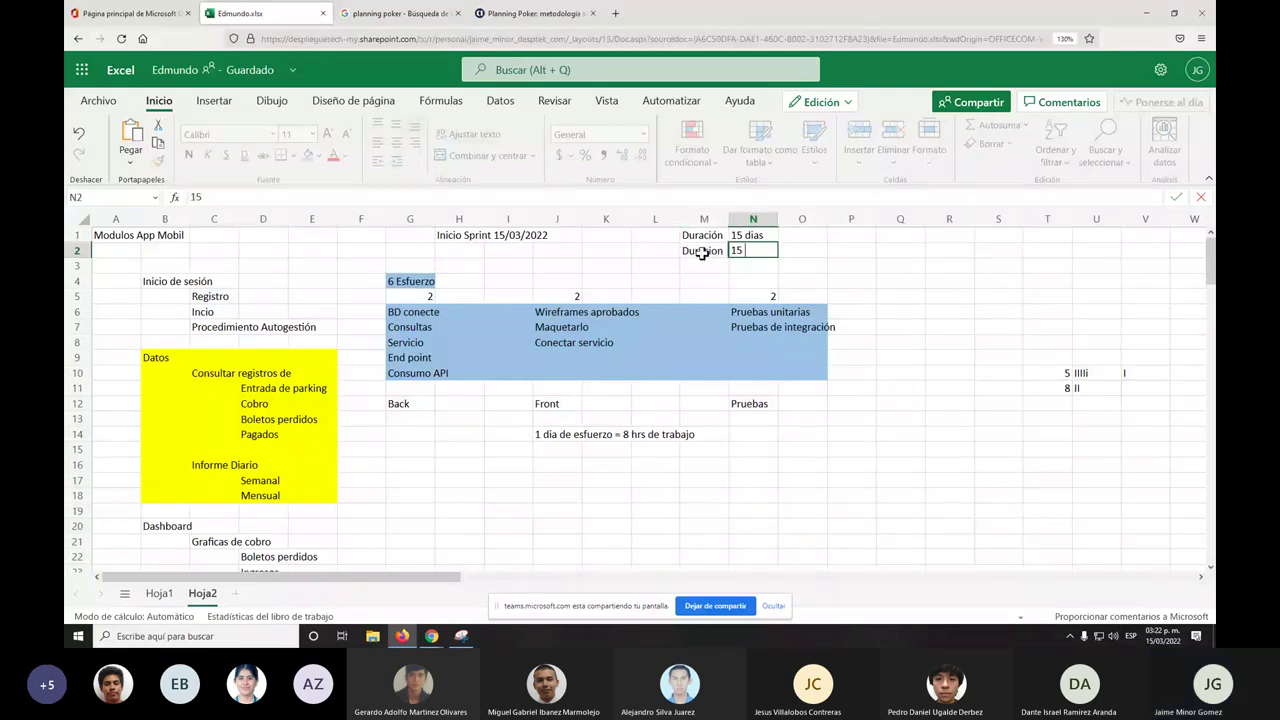
# Label the two duration rows as sprints S1 in L1 and S2 in L2.
pyautogui.press('Up')
pyautogui.press('Left')
pyautogui.press('Left')
pyautogui.write('S')
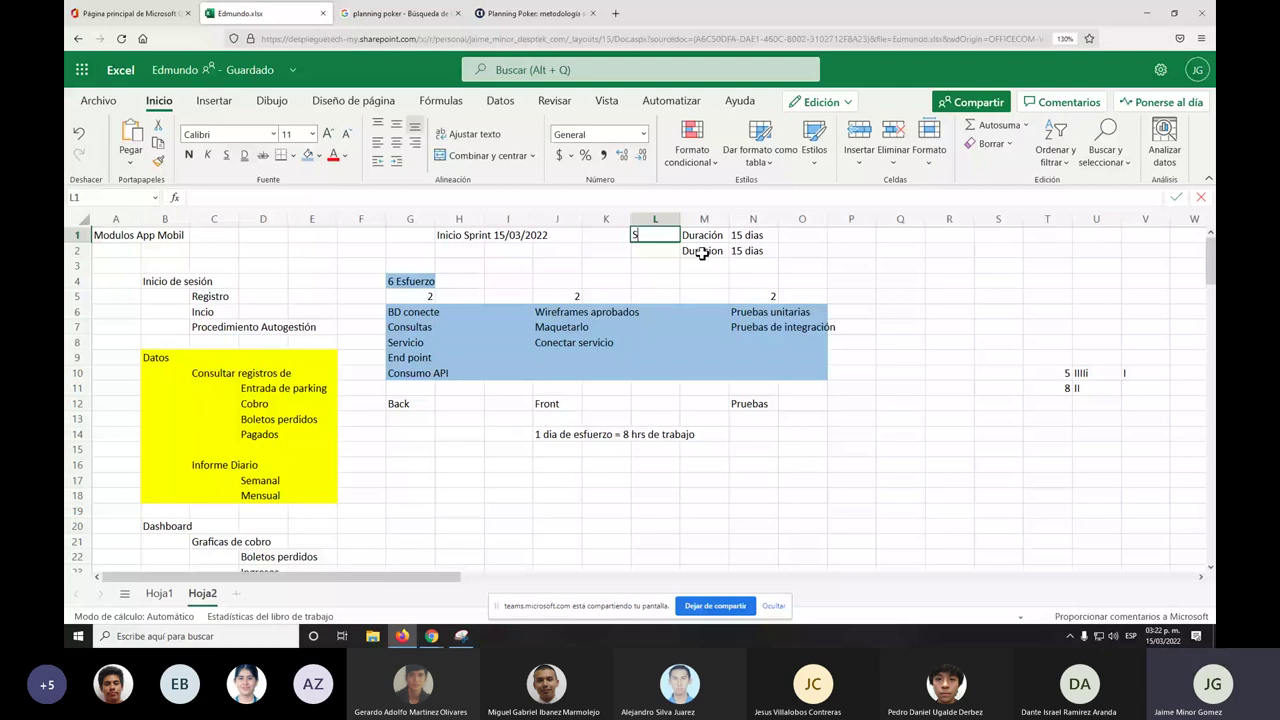
pyautogui.write('1')
pyautogui.press('Return')
pyautogui.write('S2')
pyautogui.press('Return')
# Add a third sprint row labelled S3 in L3 and copy the "Duracion" label from M2 into M3.
pyautogui.moveTo(263, 419); pyautogui.dragTo(263, 434)
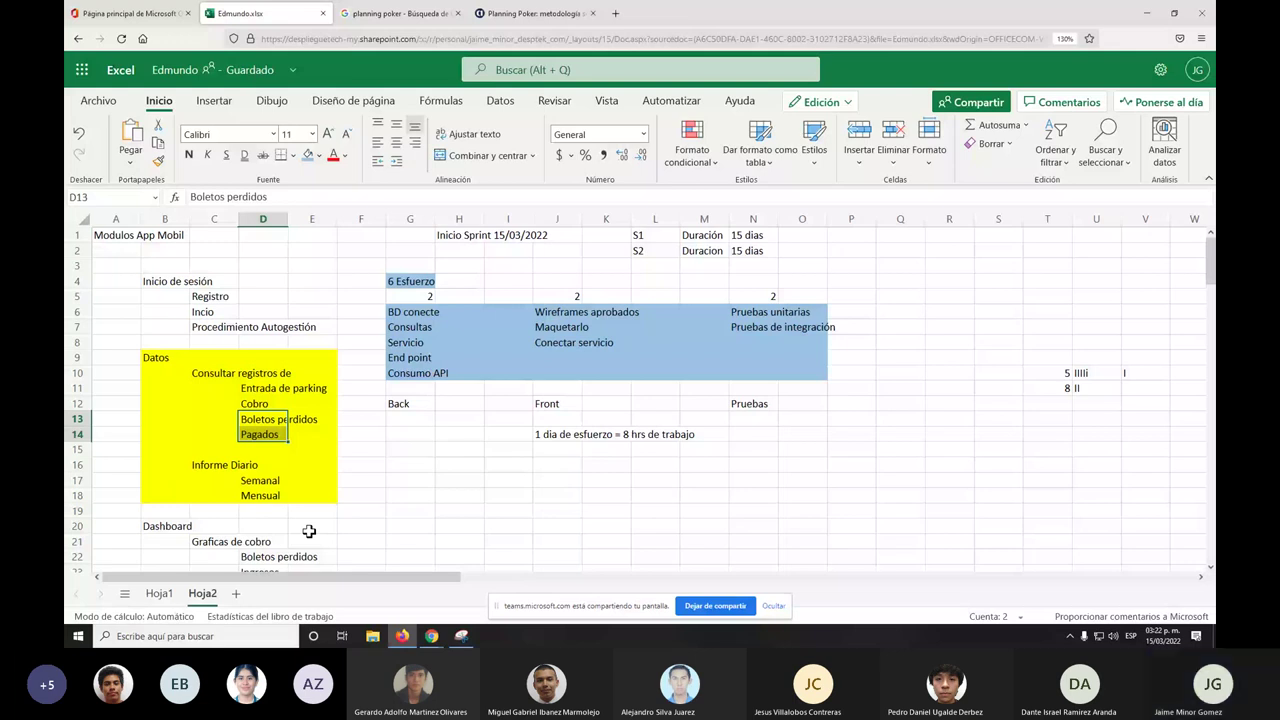
pyautogui.click(653, 266)
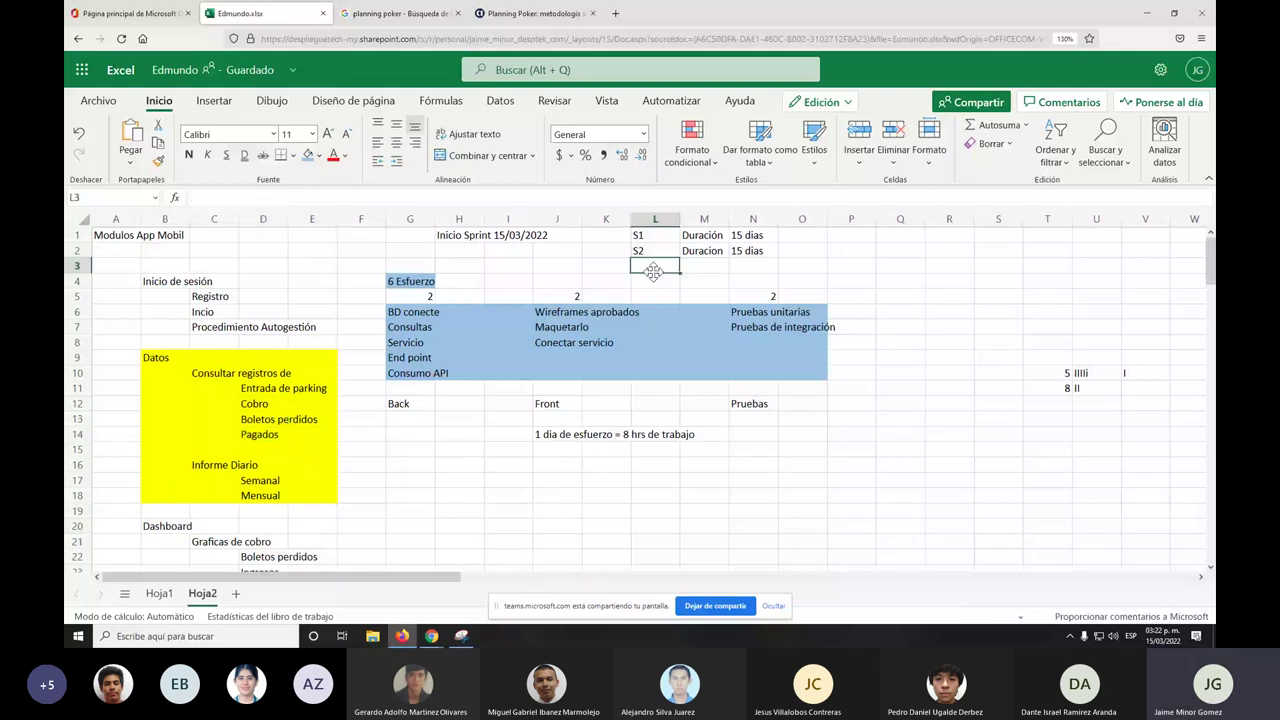
pyautogui.write('S3')
pyautogui.click(719, 244)
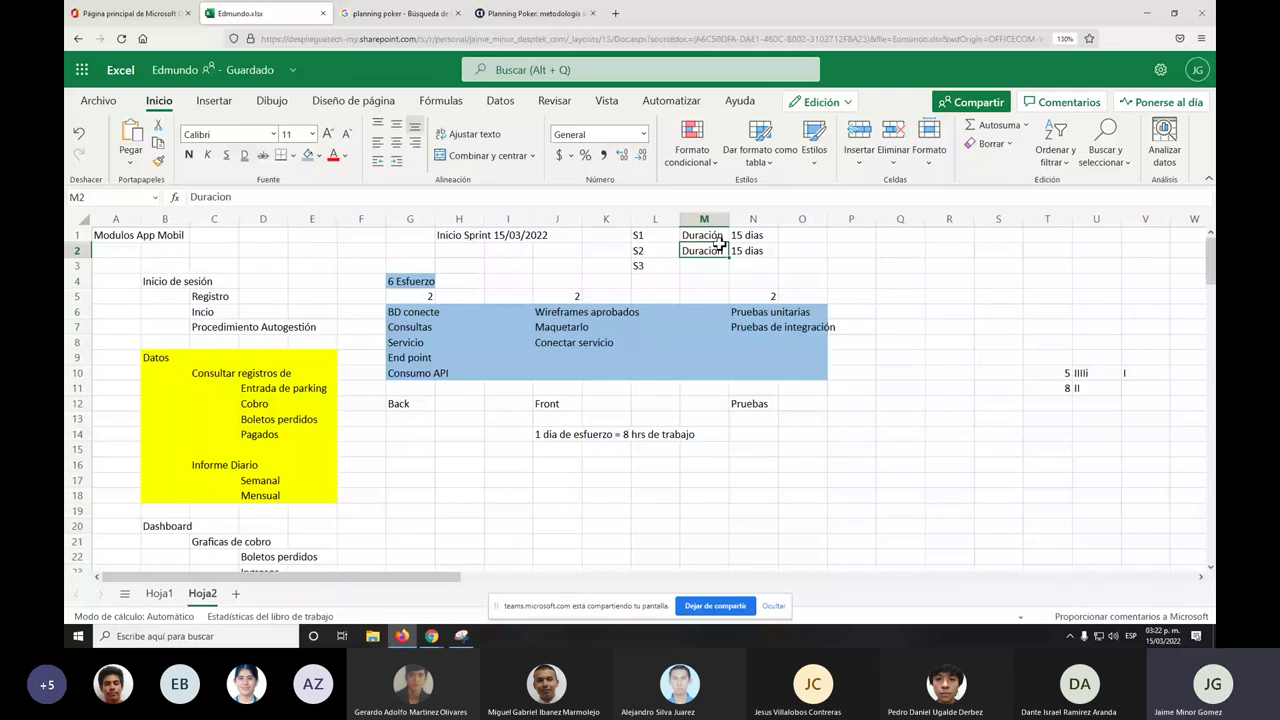
pyautogui.hotkey('ctrl', 'c')
pyautogui.click(715, 265)
pyautogui.hotkey('ctrl', 'v')
# Write the note "Tengo que hacer un refinamiento del requerimiento" in F16 beside Informe Diario.
pyautogui.click(201, 462)
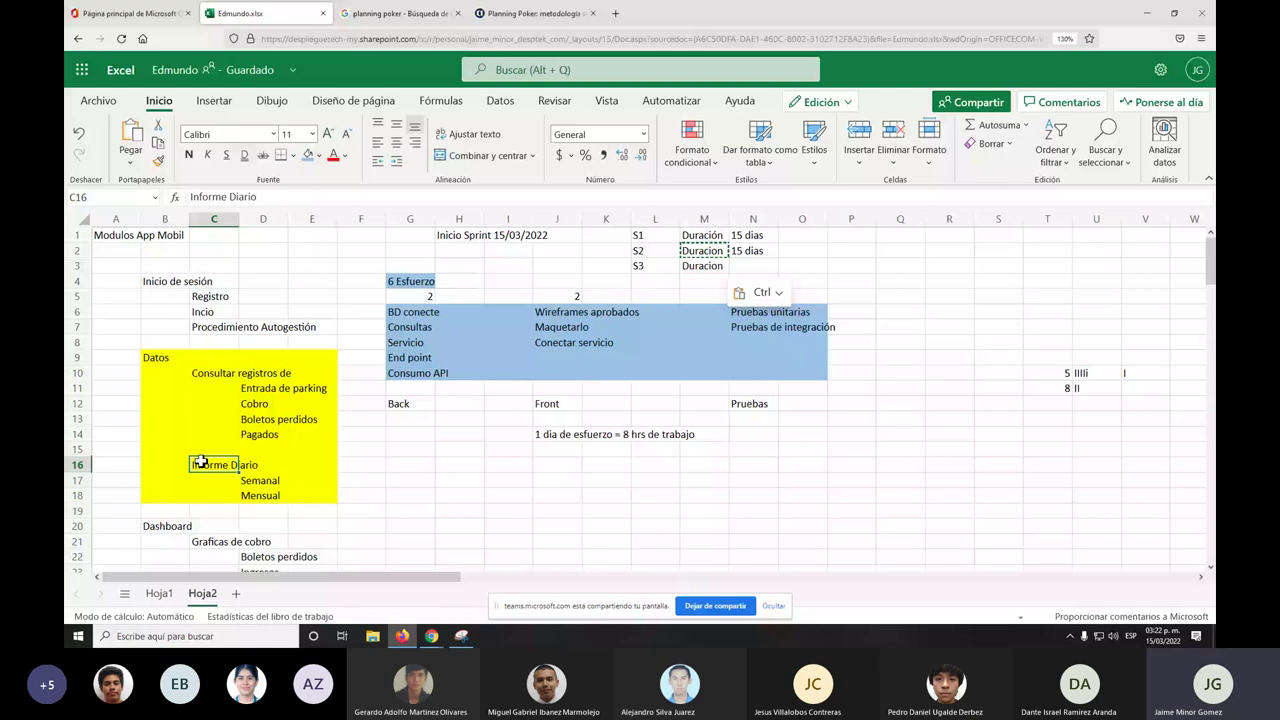
pyautogui.click(379, 465)
pyautogui.write('Tengo que hacer un refinamiento del requerimiento')
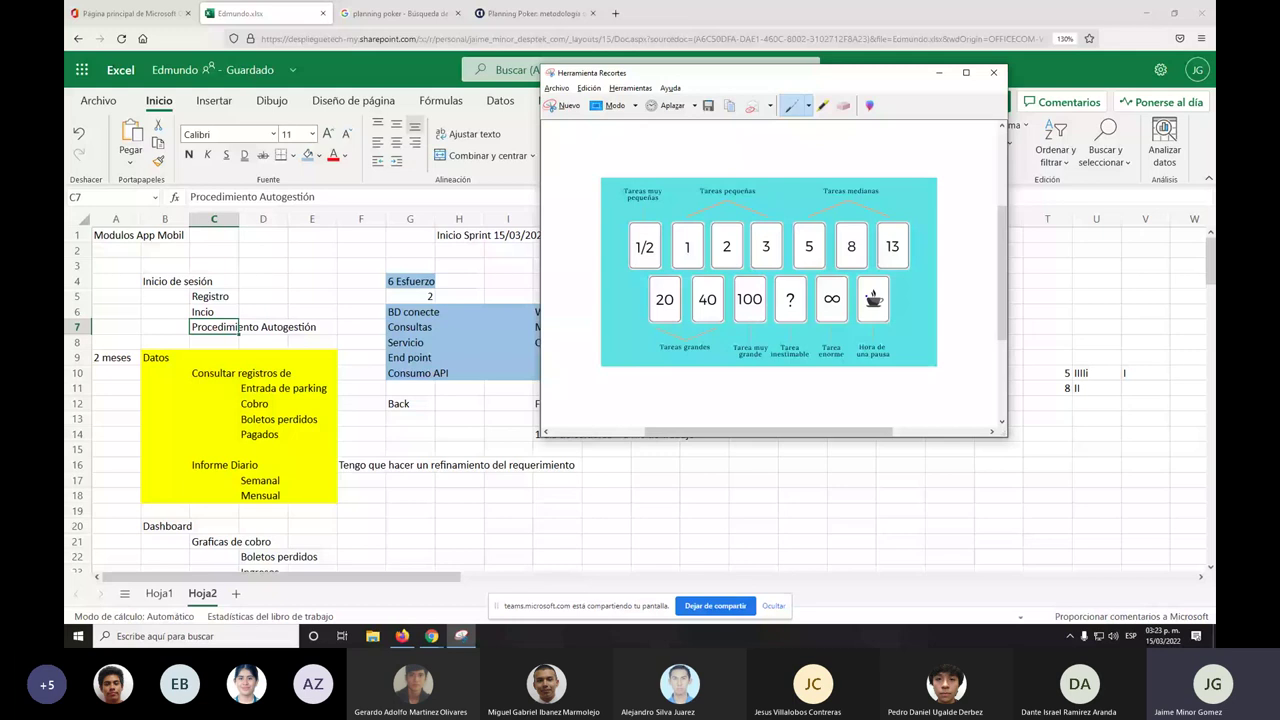
# Enter the effort note "3 de esfuer" in D4 beside Inicio de sesión.
pyautogui.click(278, 284)
pyautogui.write('3')
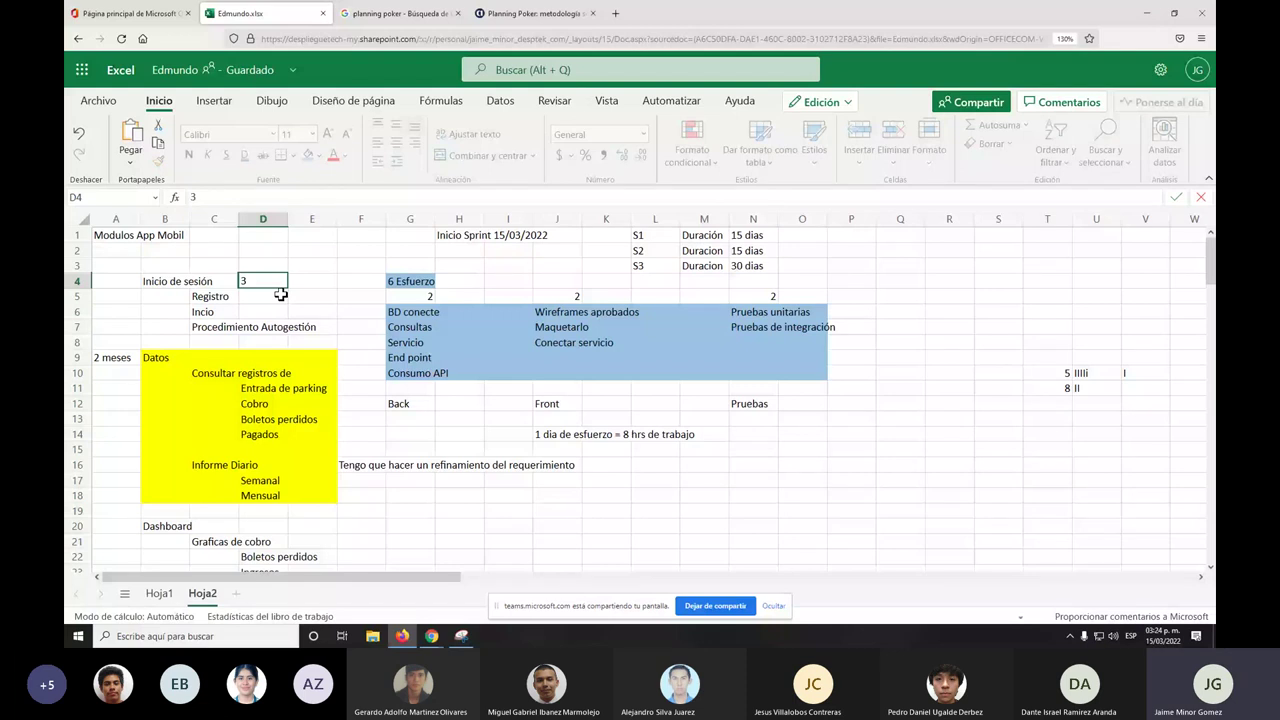
pyautogui.write(' de esfuer')
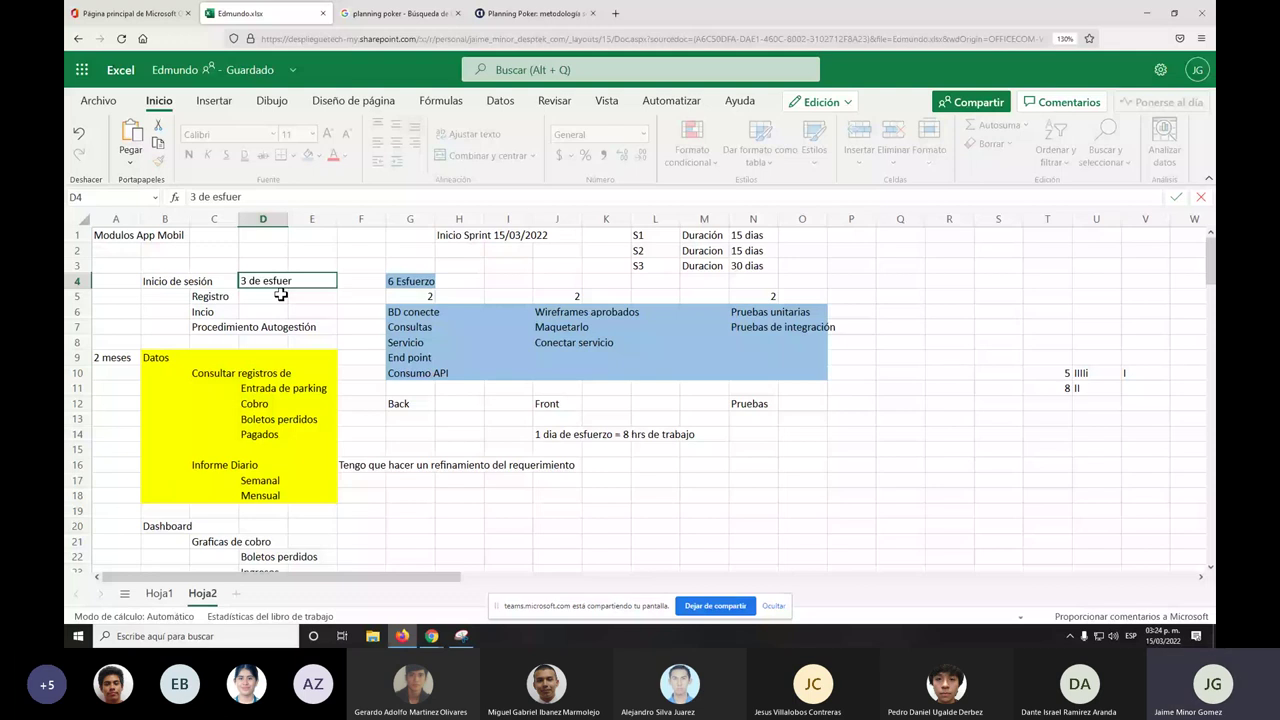
# Enter the slack note "2 dias de holgura" in E4 beside the Inicio de sesión effort.
pyautogui.click(312, 281)
pyautogui.write('2 dias d')
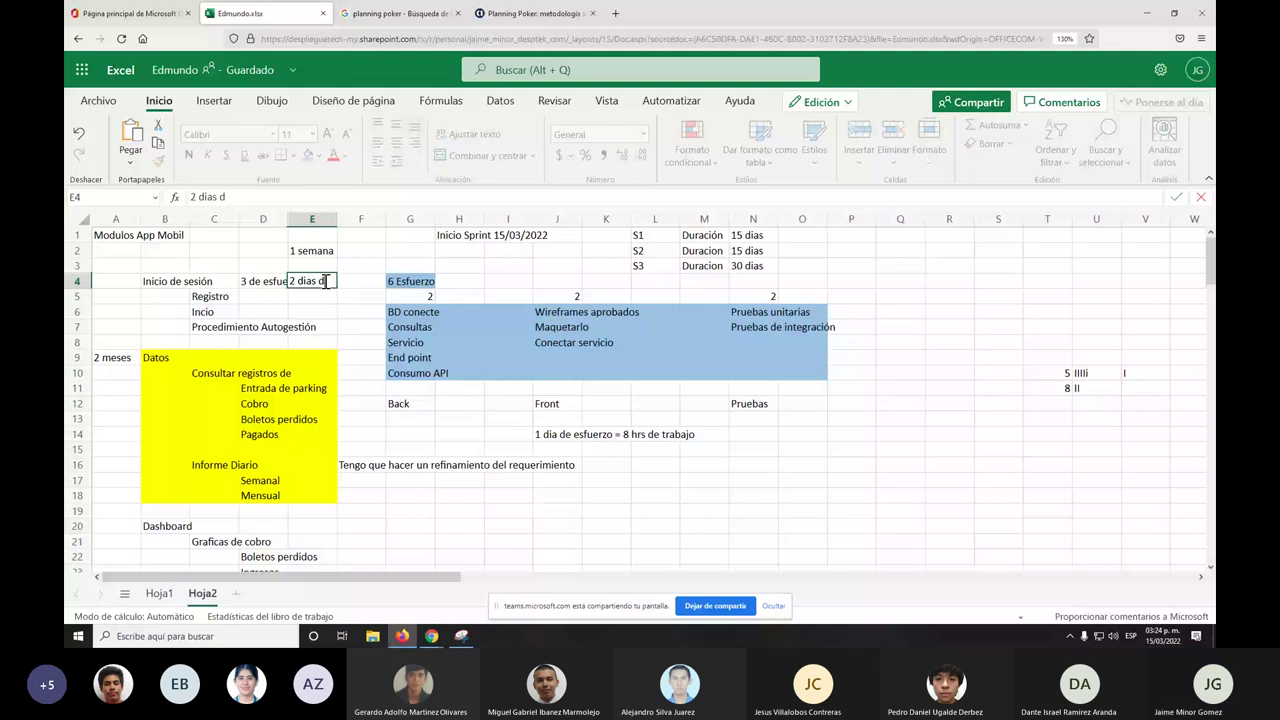
pyautogui.write('e holgura')
# Assign Inicio de sesión to its sprint by writing "S4 1 semana" in A4.
pyautogui.click(129, 283)
pyautogui.write('S4')
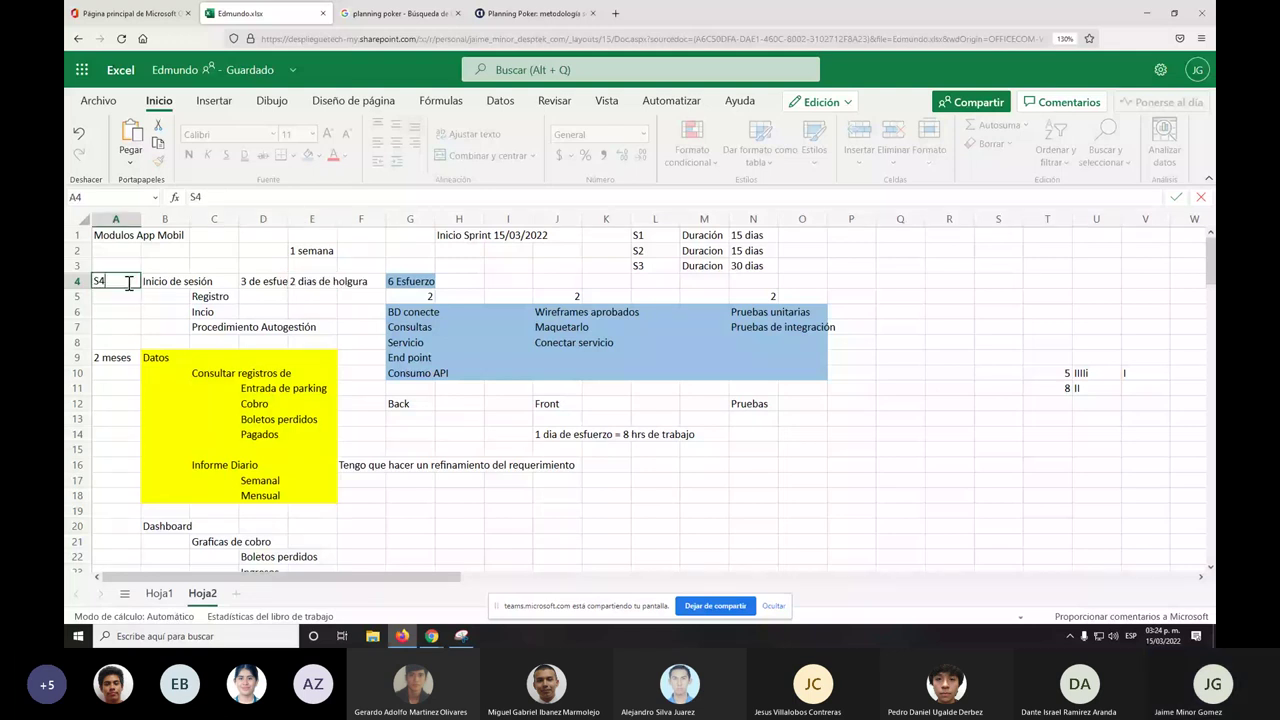
pyautogui.write(' 1 semana')
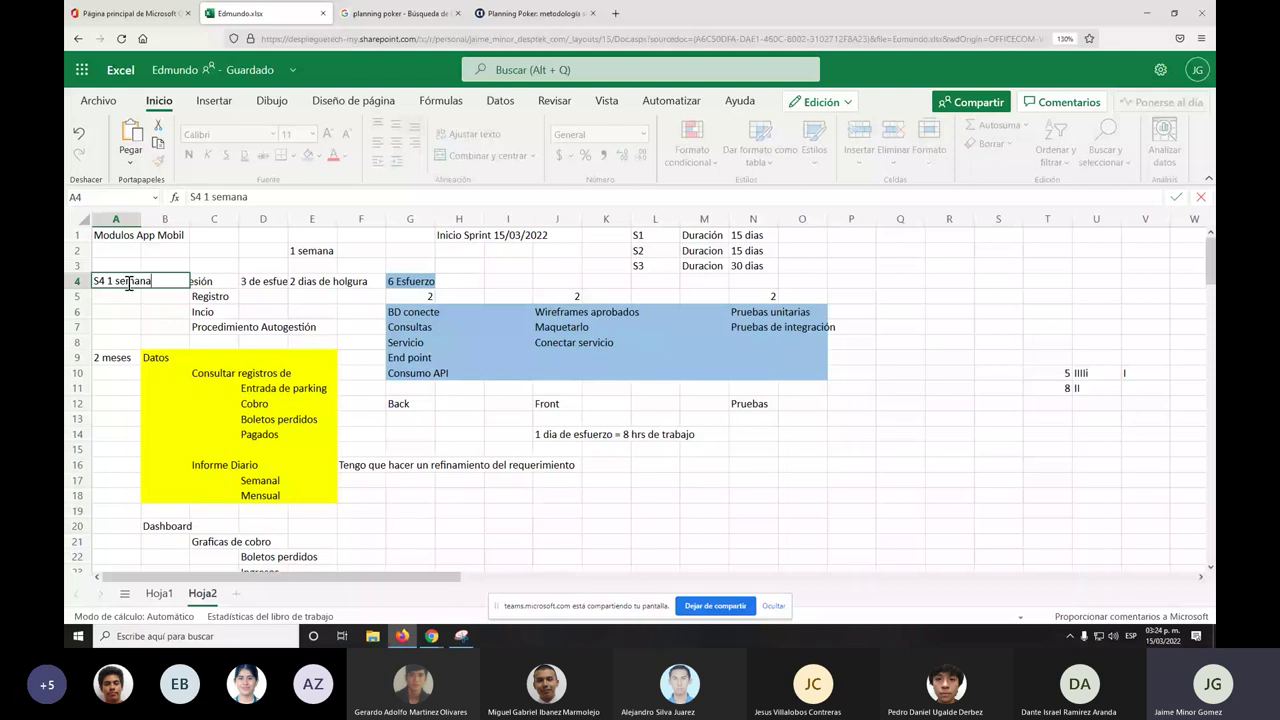
pyautogui.press('Return')
# Assign the Dashboard module to its sprint by writing "S5 3 sema" in A20.
pyautogui.scroll(-4, 204, 531)
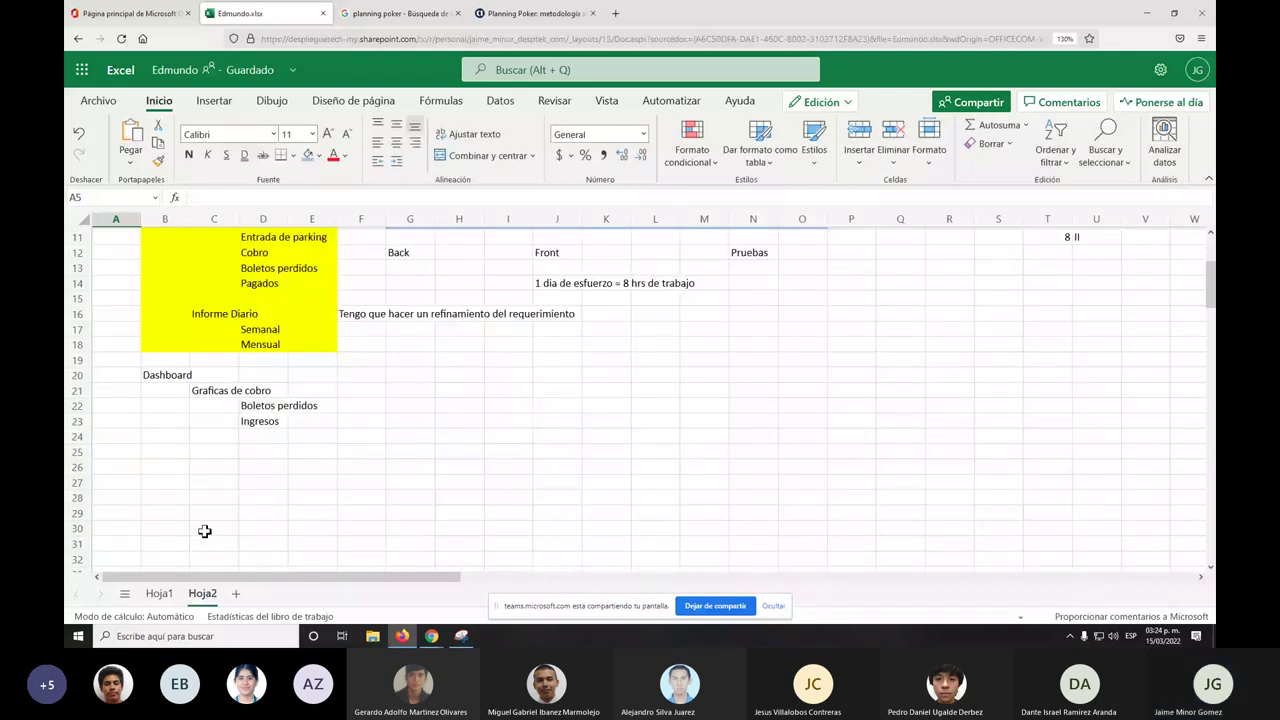
pyautogui.moveTo(263, 437); pyautogui.dragTo(160, 376)
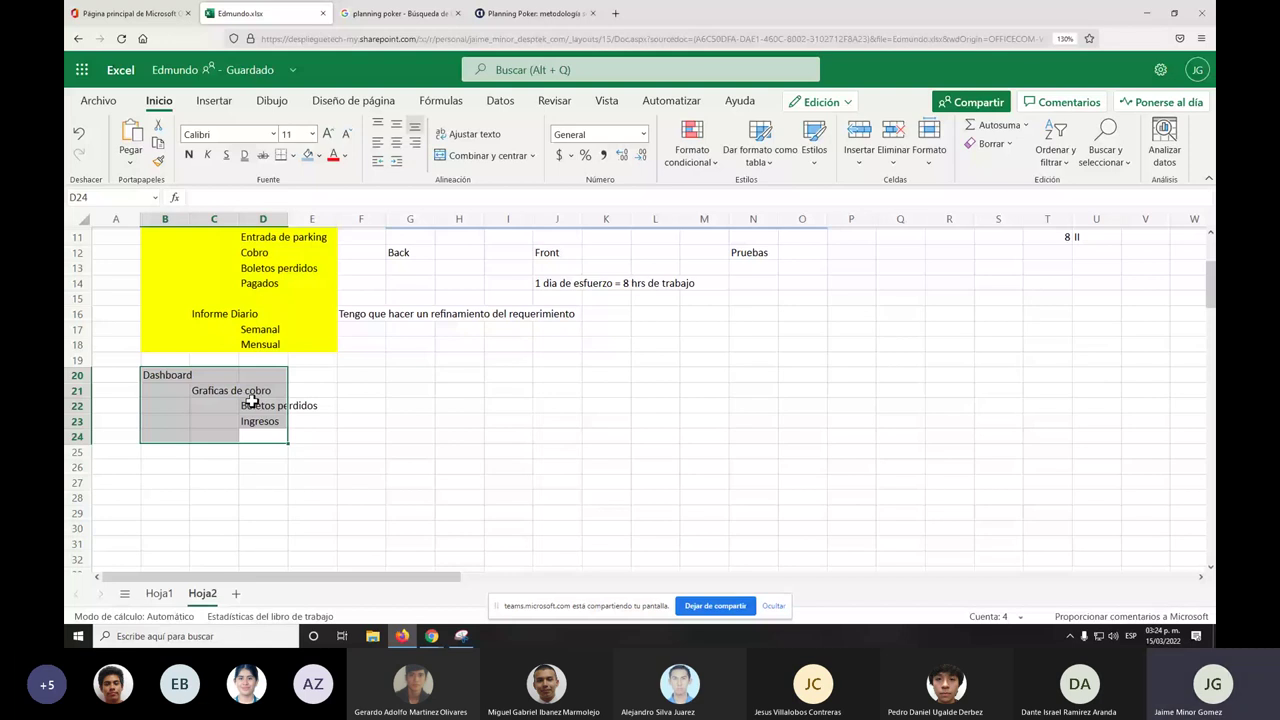
pyautogui.click(117, 375)
pyautogui.write('S5 3 sem')
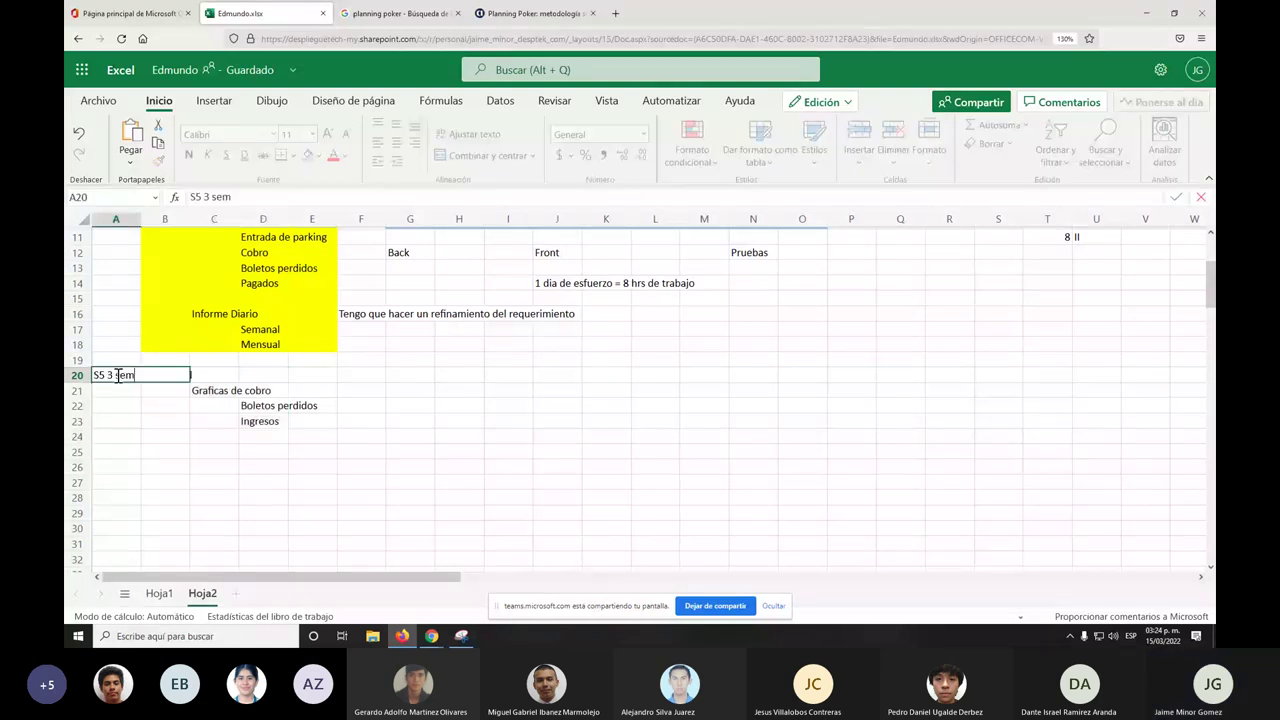
pyautogui.write('a')
pyautogui.press('Return')
# Enter the duration "3 meses" in G20 on the Dashboard row.
pyautogui.scroll(3, 152, 260)
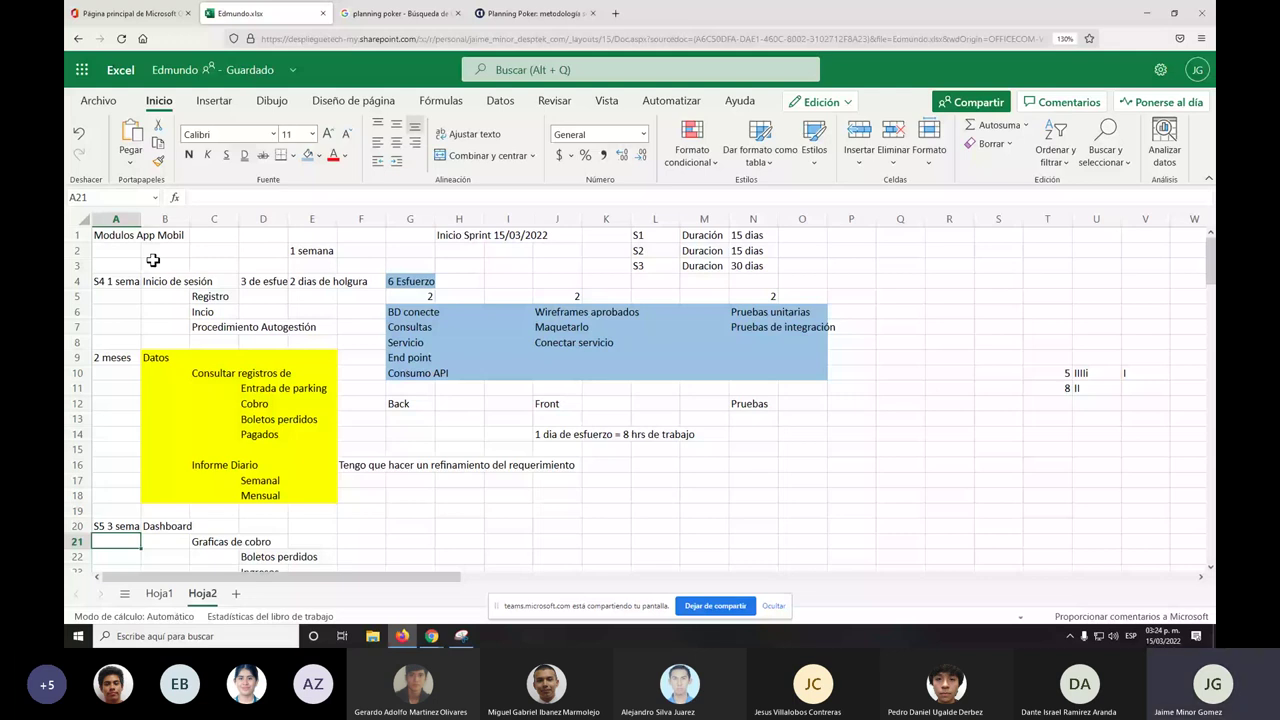
pyautogui.click(410, 526)
pyautogui.write('3 meses')
pyautogui.press('Return')
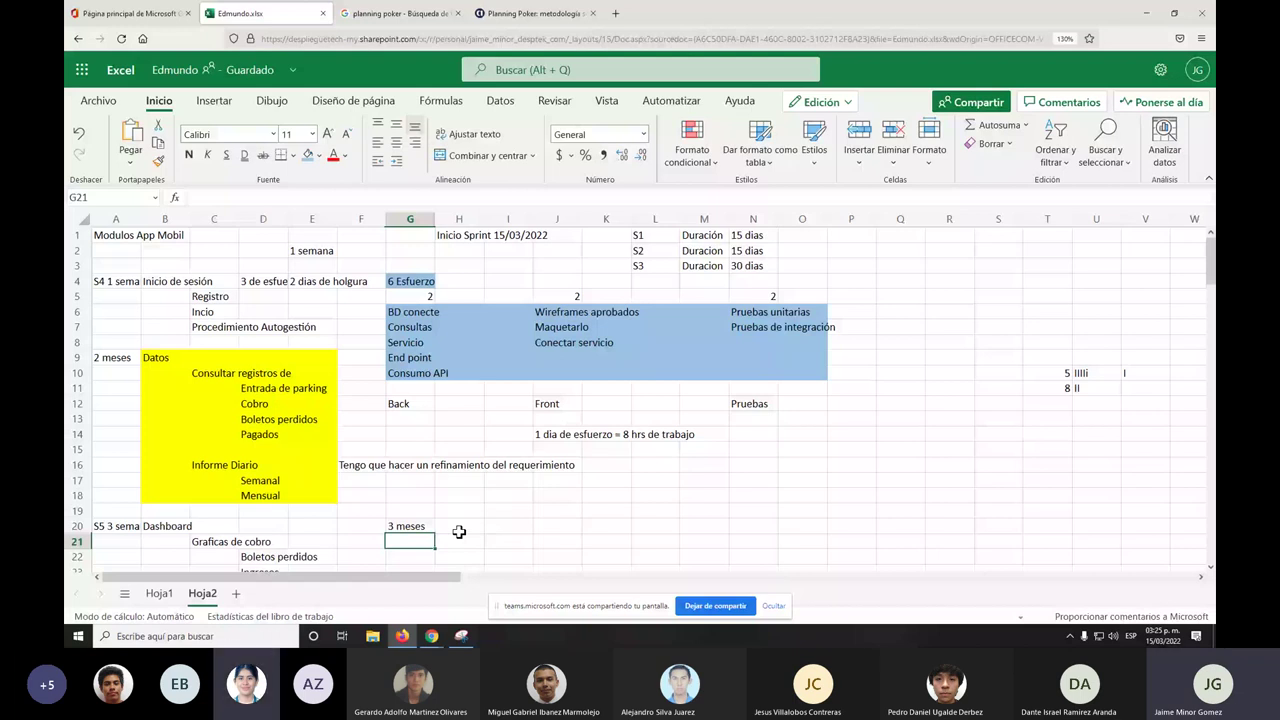
# Check the Teams meeting chat, return to the Excel workbook and write "Y si no lo aprueban??" in K6 beside Wireframes aprobados.
pyautogui.hotkey('alt', 'Tab')
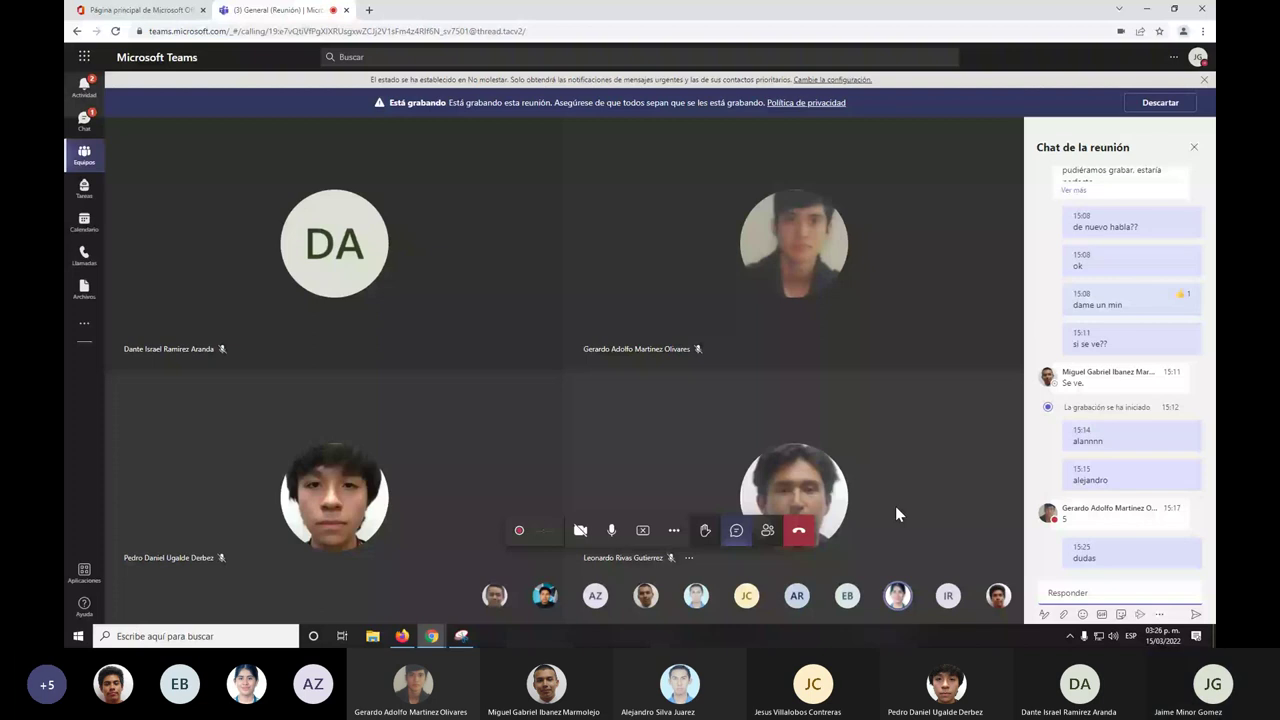
pyautogui.hotkey('alt', 'Tab')
pyautogui.write('Y si n')
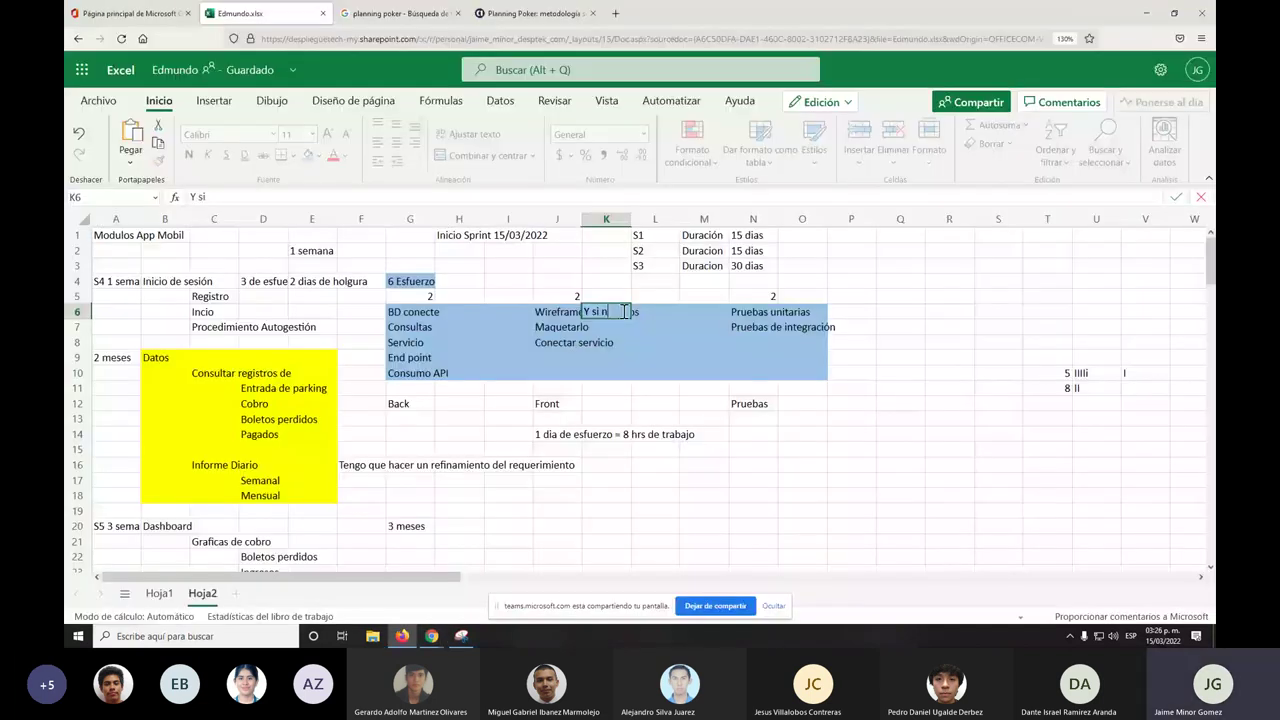
pyautogui.write('o lo aprueban')
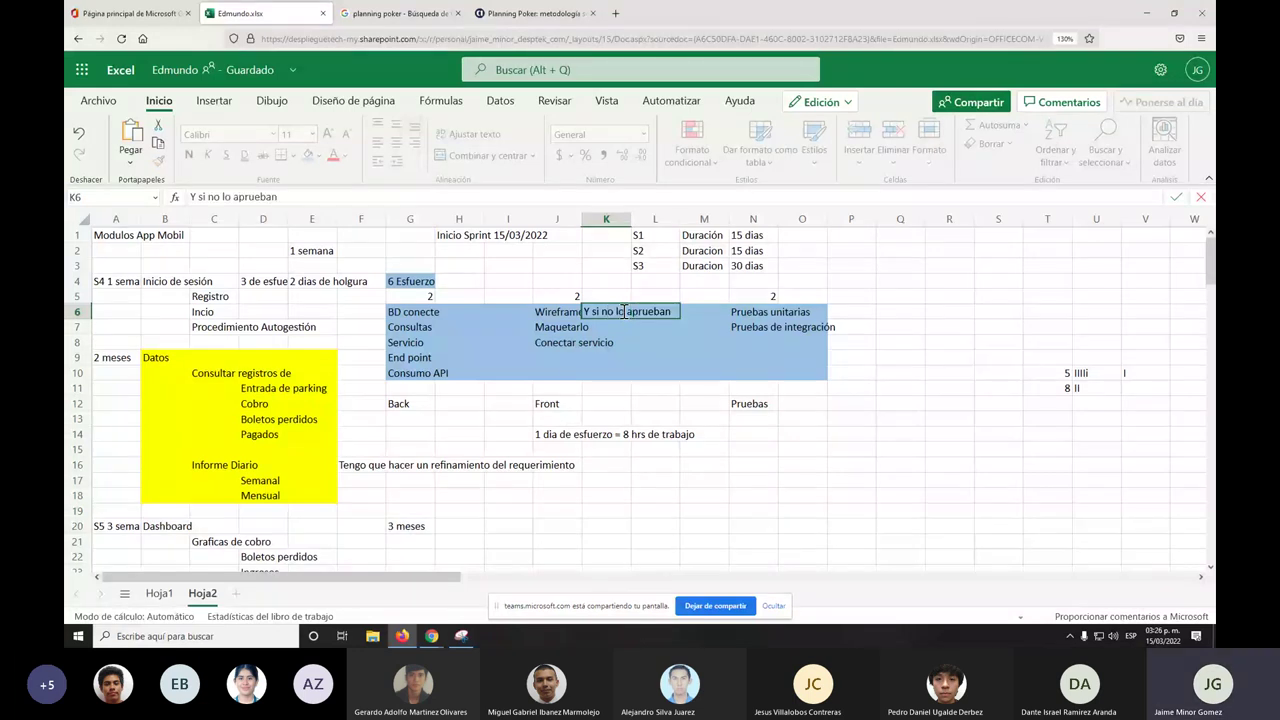
pyautogui.write('??')
pyautogui.press('Return')
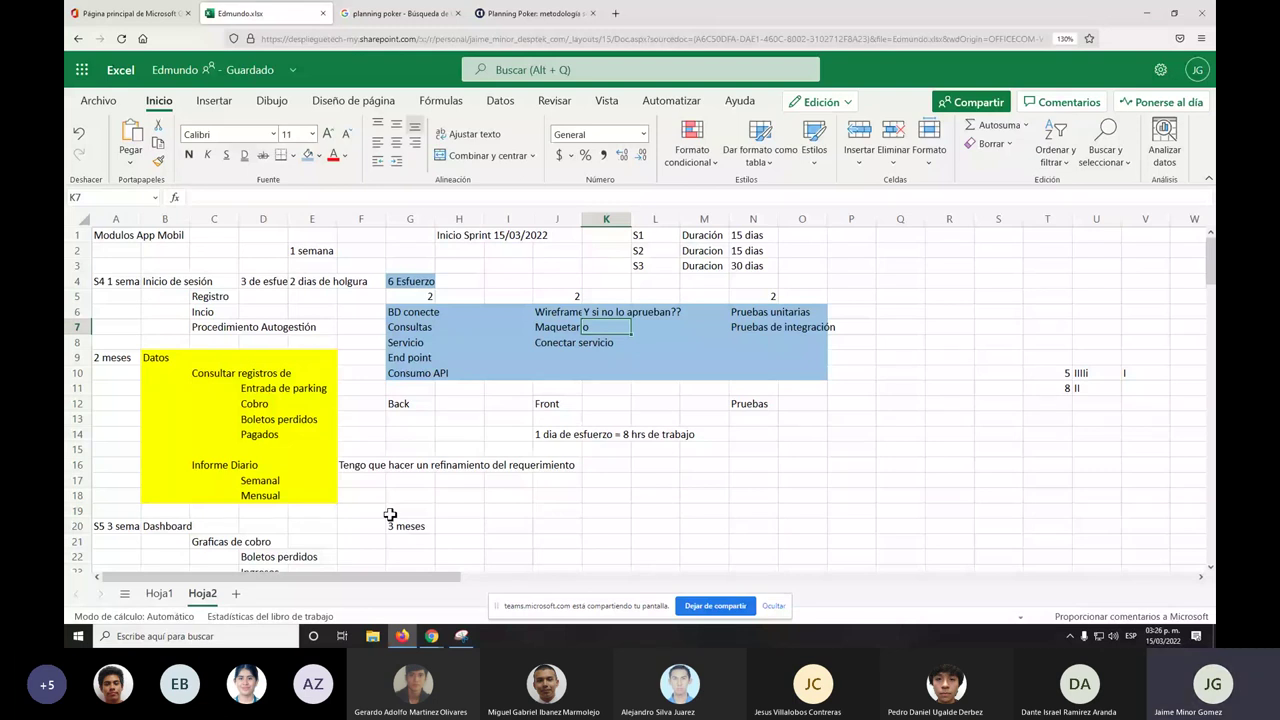
# Enter the front-end task efforts as 1 in I6, "1 aprobarlo" in I7 and 2 in I8.
pyautogui.click(530, 328)
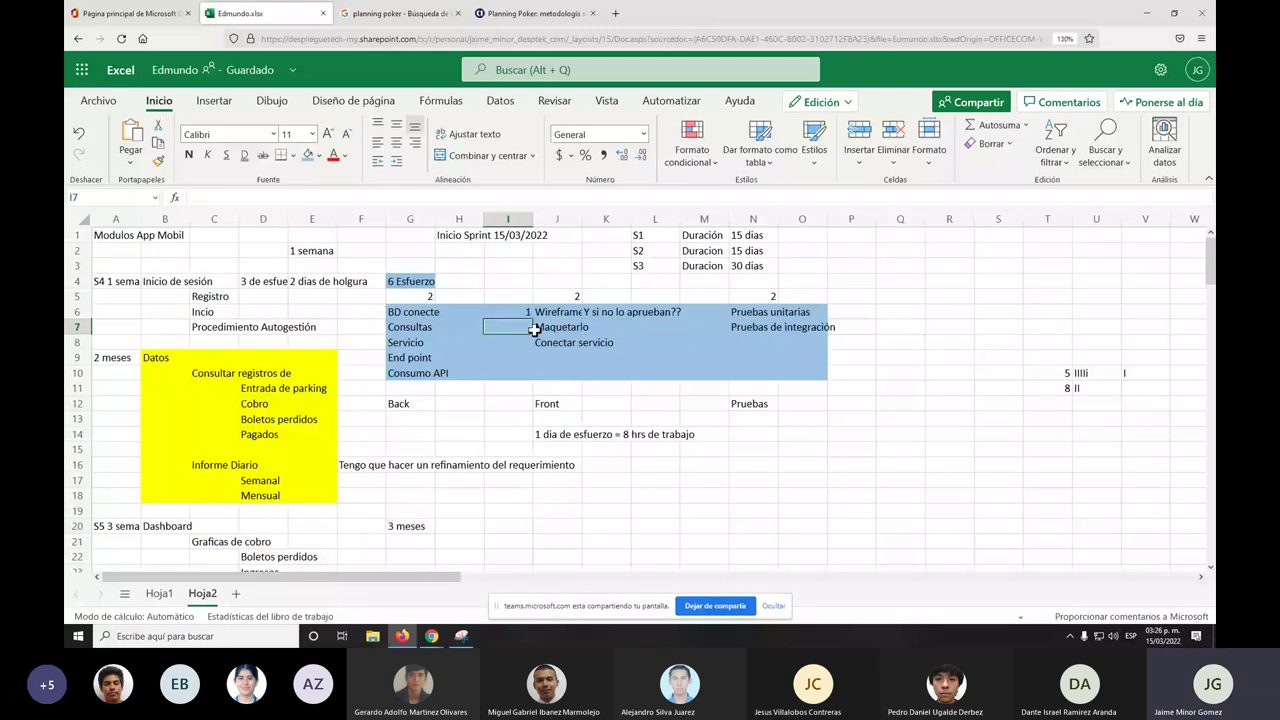
pyautogui.write('1 aproba')
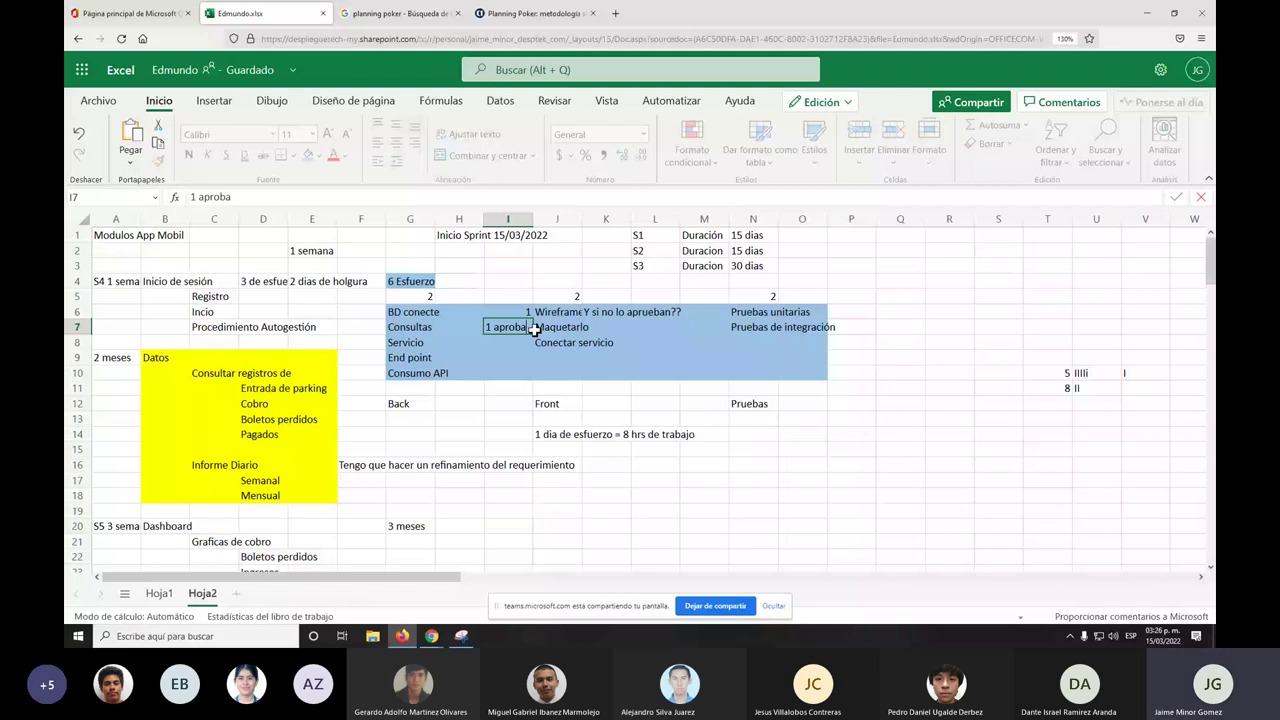
pyautogui.write('rlo')
pyautogui.press('Return')
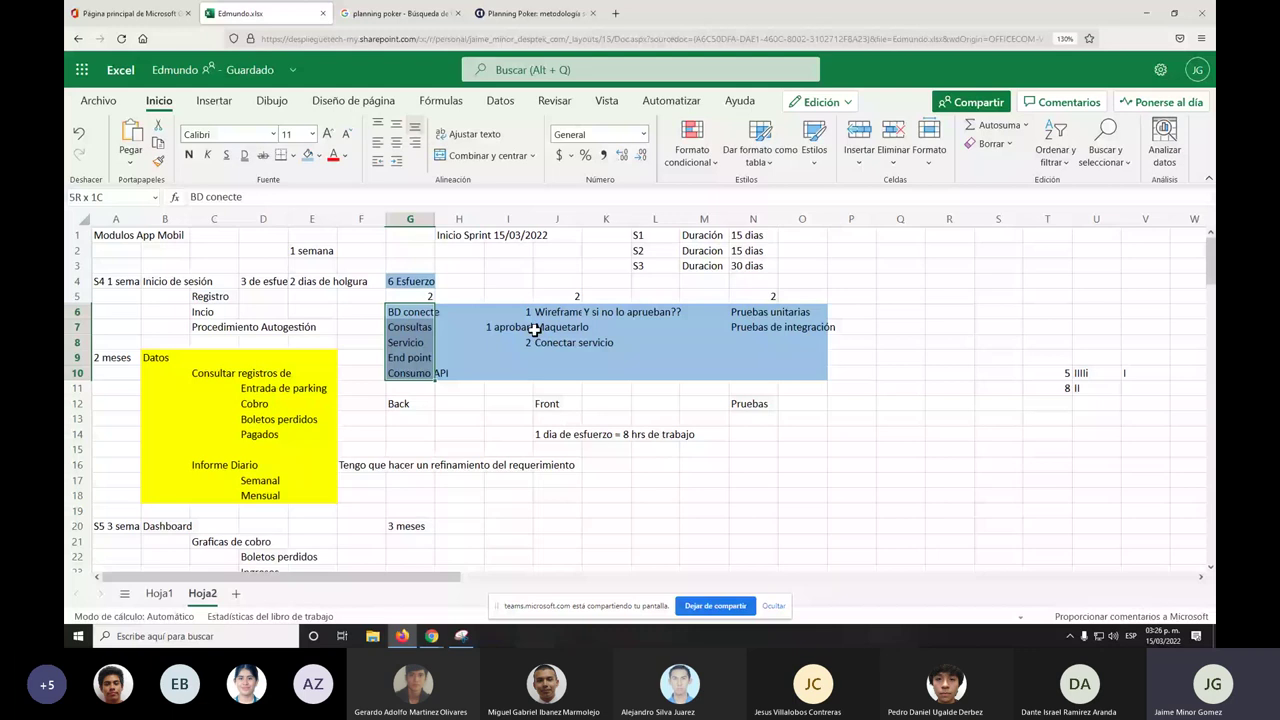
# Fill the back-end task cells G6:G11 with dark orange and write "Programador" in G11.
pyautogui.hotkey('shift', 'Down')
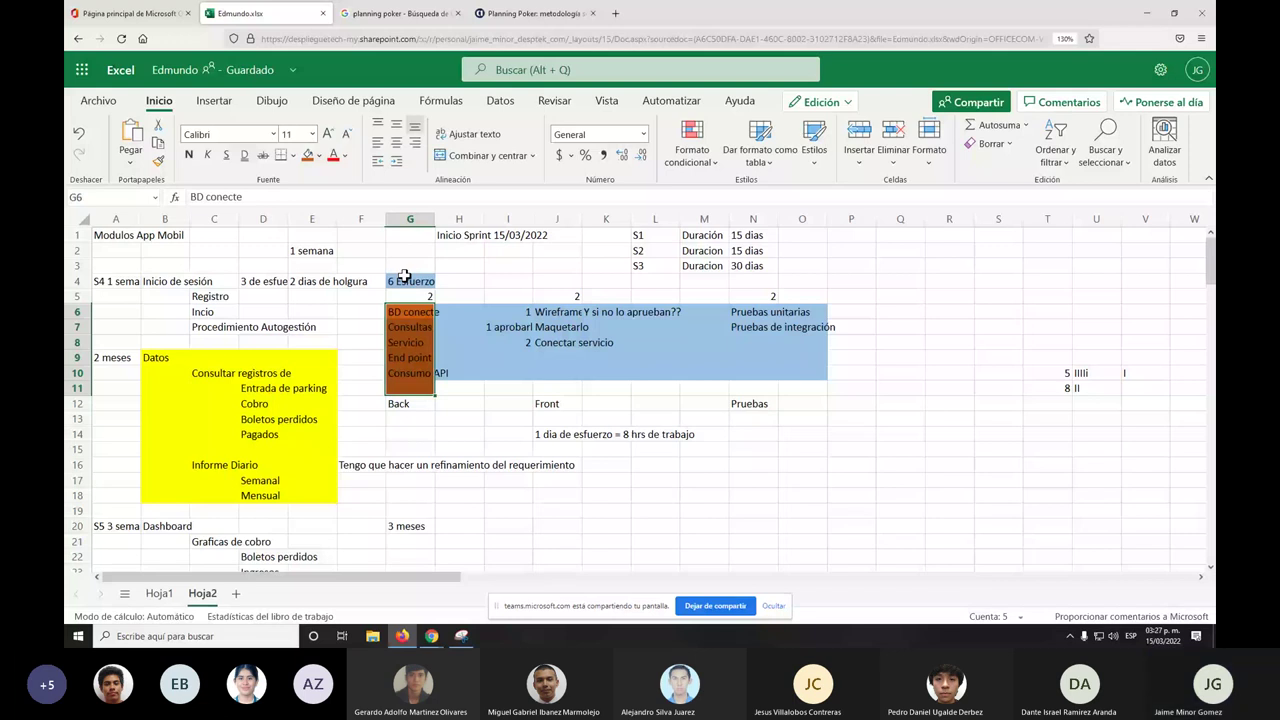
pyautogui.press('Down')
pyautogui.press('Down')
pyautogui.press('Down')
pyautogui.press('Down')
pyautogui.press('Down')
pyautogui.write('Programador')
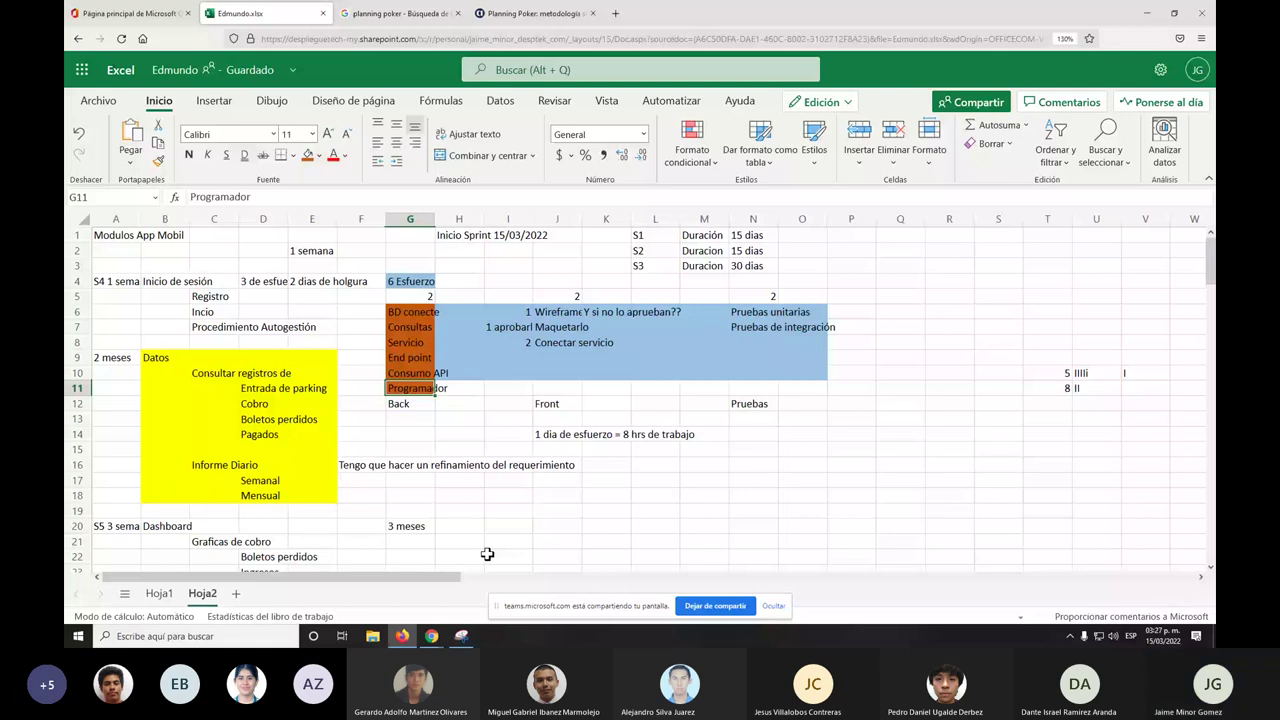
# Enter 8 in H4 beside the "6 Esfuerzo" estimate and select the vote tally for 8 in T11:U11.
pyautogui.click(420, 284)
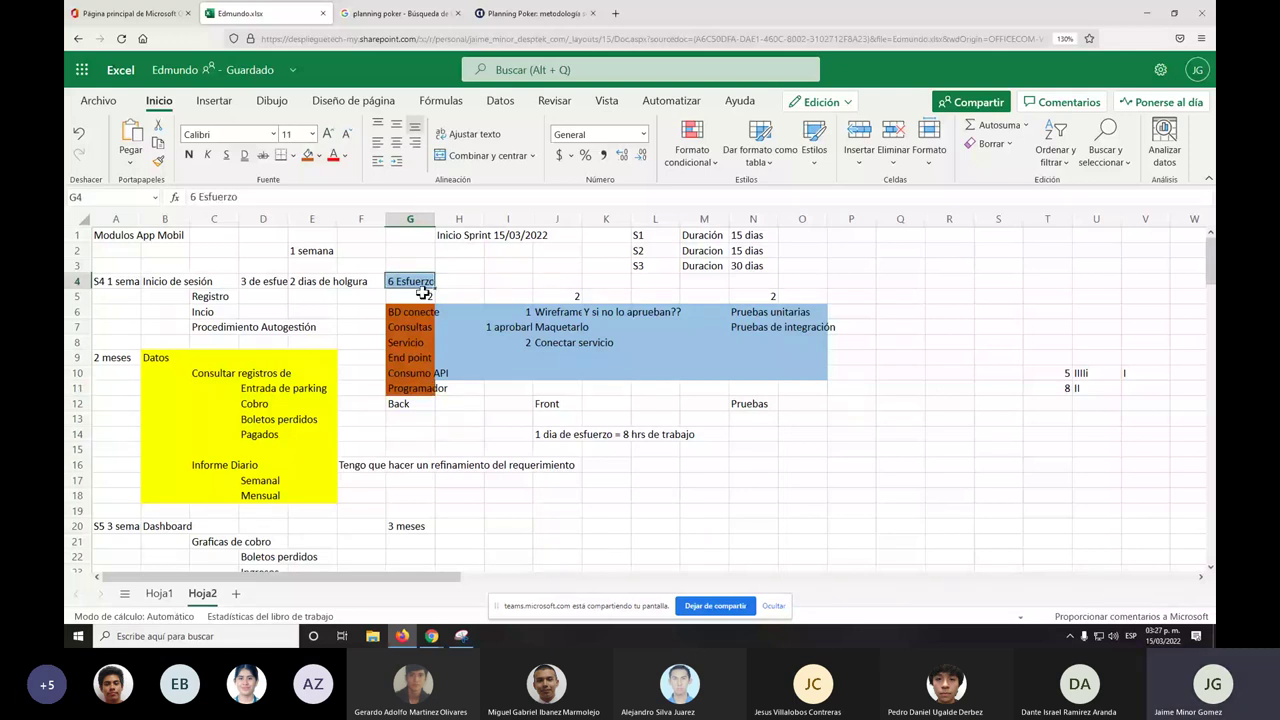
pyautogui.click(442, 278)
pyautogui.write('8')
pyautogui.press('Return')
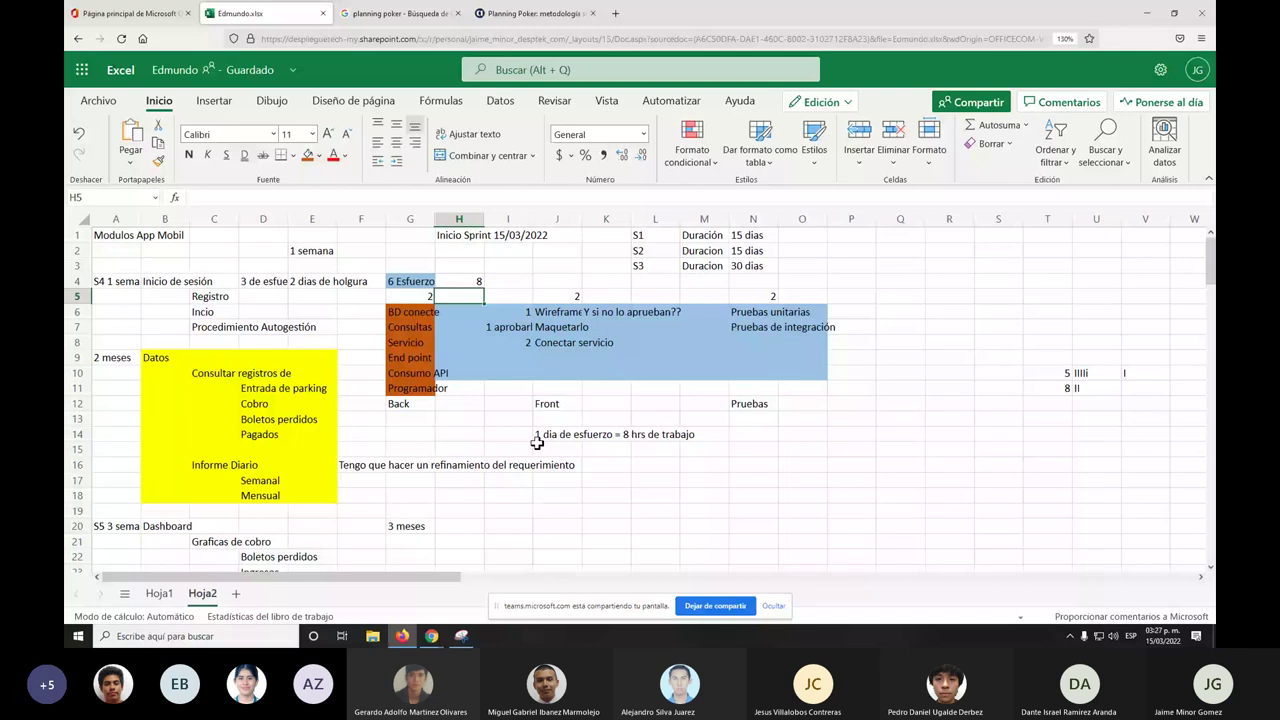
pyautogui.moveTo(1096, 388); pyautogui.dragTo(1047, 388)
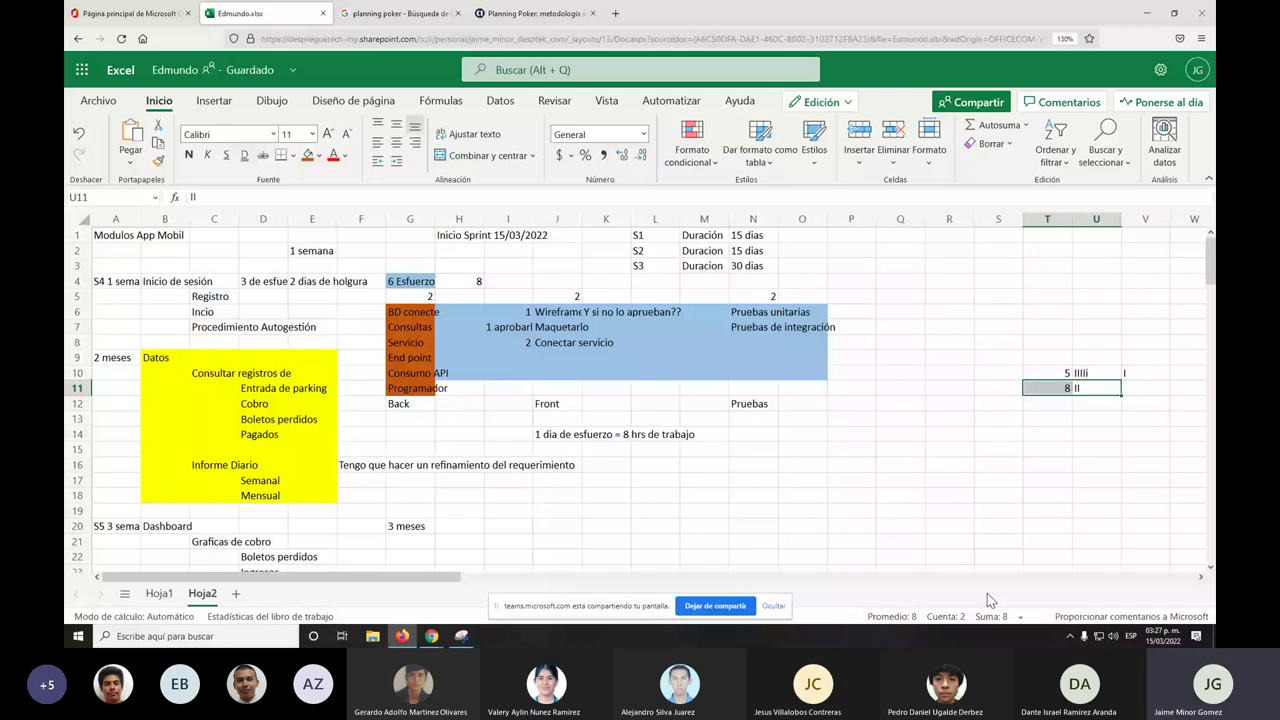
# Add a one-unit effort note in I14 and write "1 dia" in L14 on the work-hours row.
pyautogui.click(498, 437)
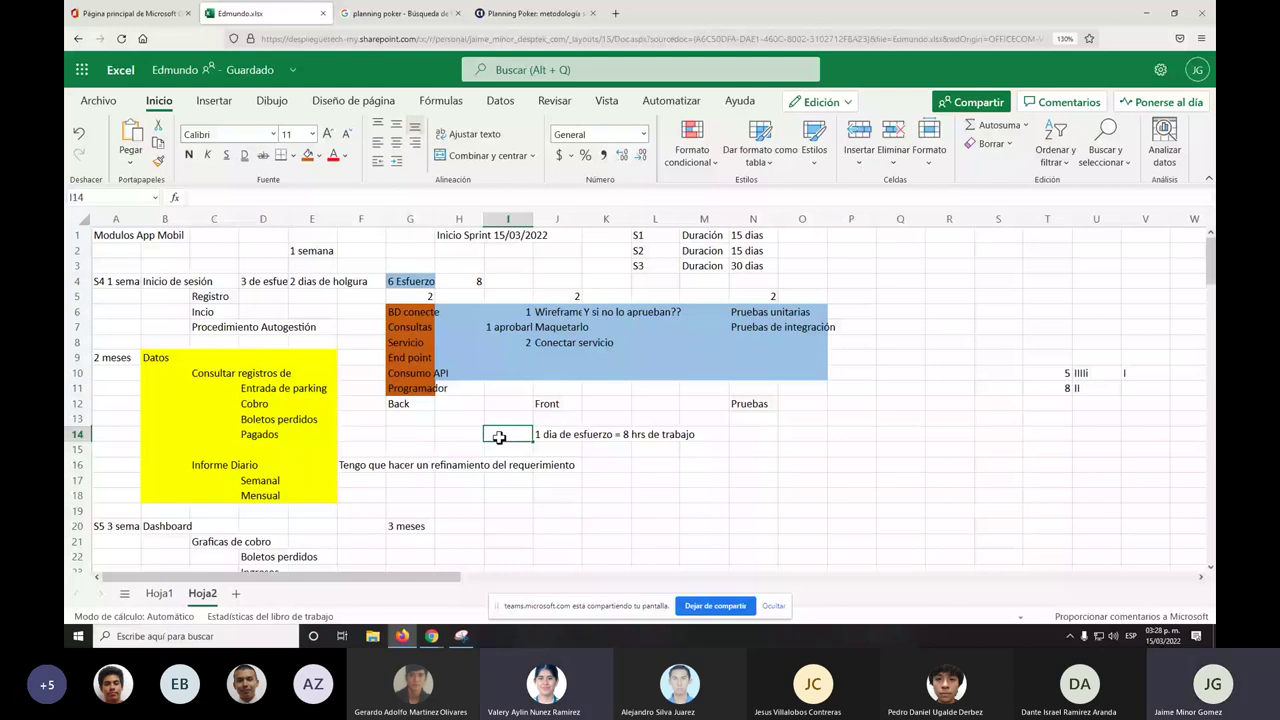
pyautogui.write('1 dia')
pyautogui.press('Return')
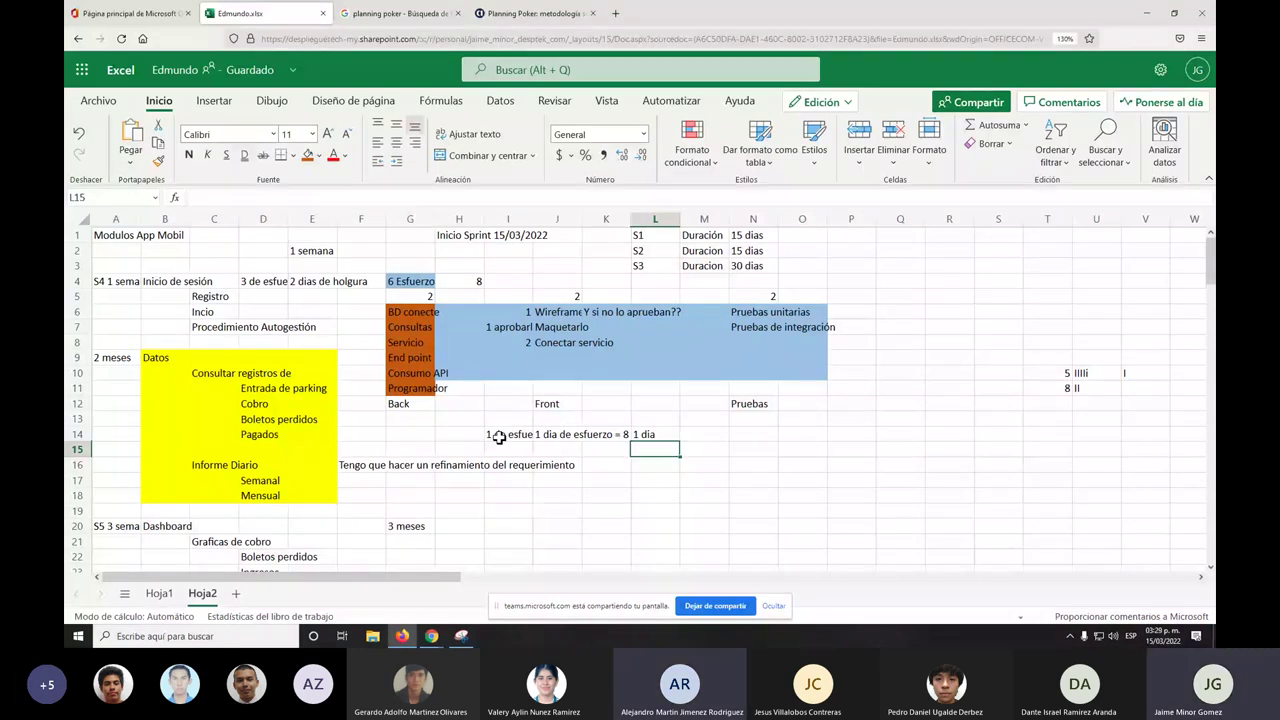
# Switch to the Teams meeting and post "el sprint si maximo 30 dias" in its chat.
pyautogui.hotkey('alt', 'Tab')
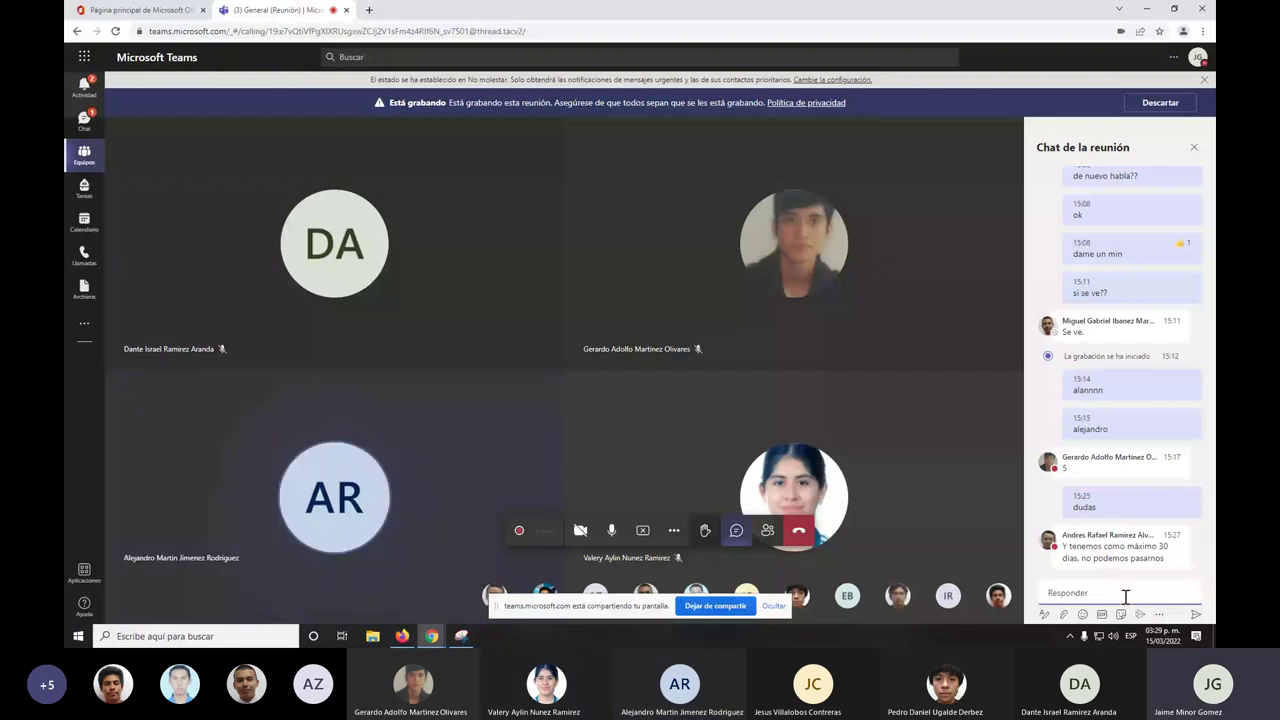
pyautogui.write('e')
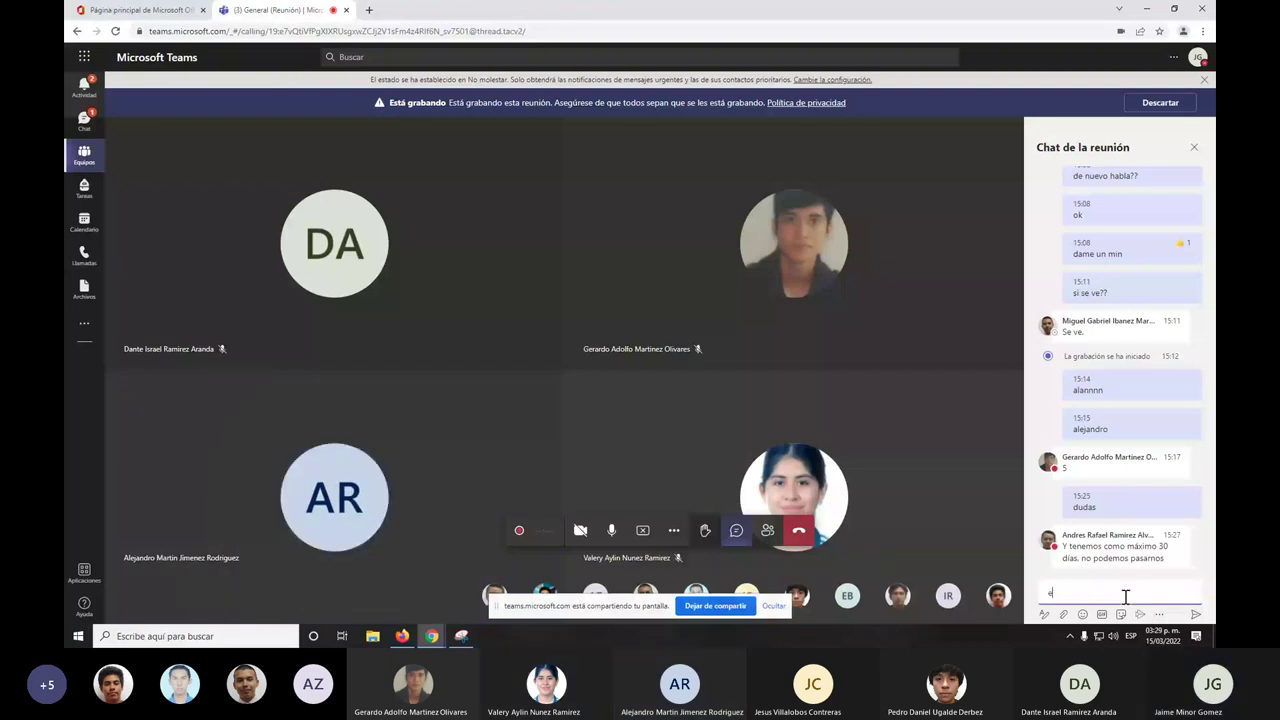
pyautogui.write('l sprint si maximo 30 di')
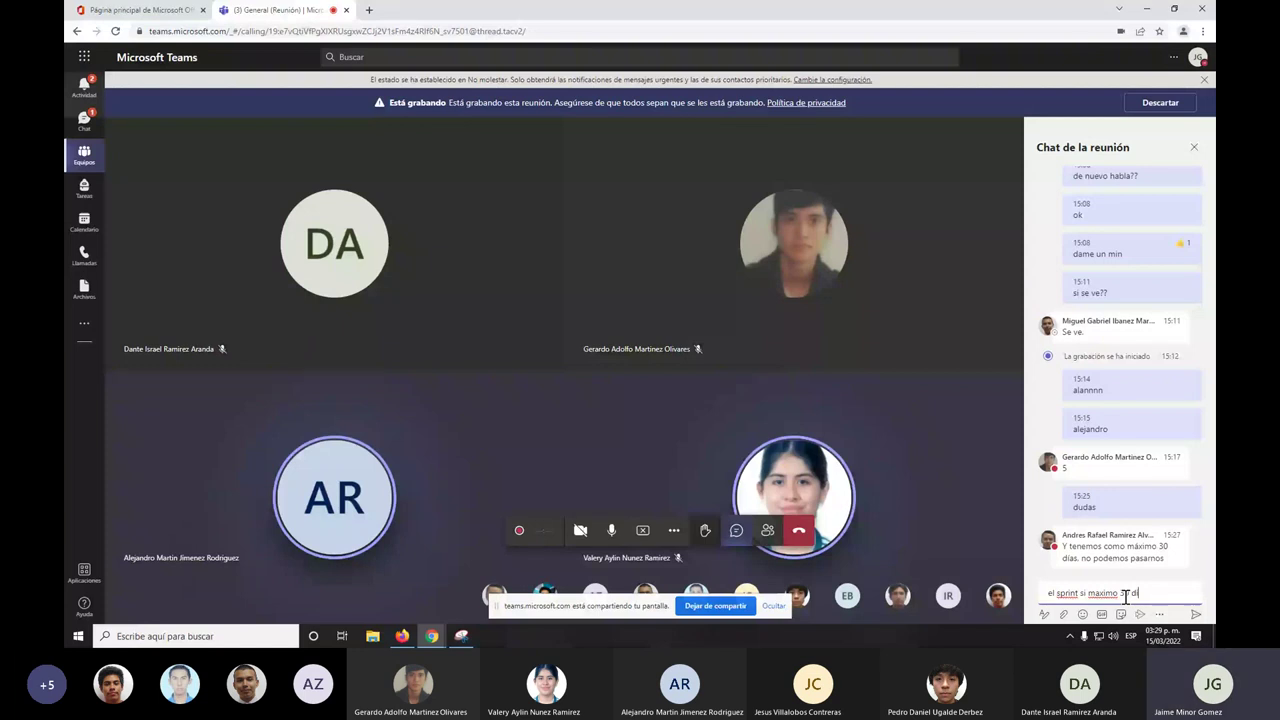
pyautogui.write('as')
pyautogui.press('Return')
# Post "ahora consideren que solo tenemos mes y medio para la segunda evaluacion" in the meeting chat.
pyautogui.write('ahora considere')
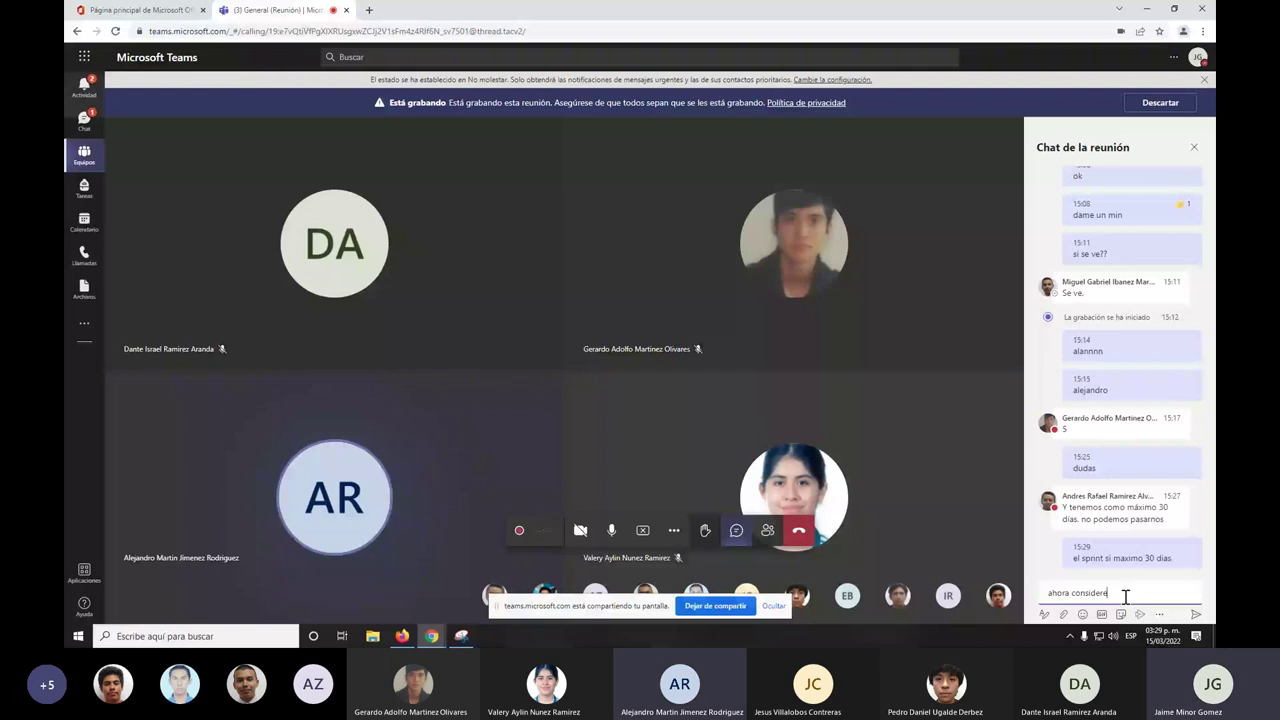
pyautogui.write(' que solo tenemos un mes')
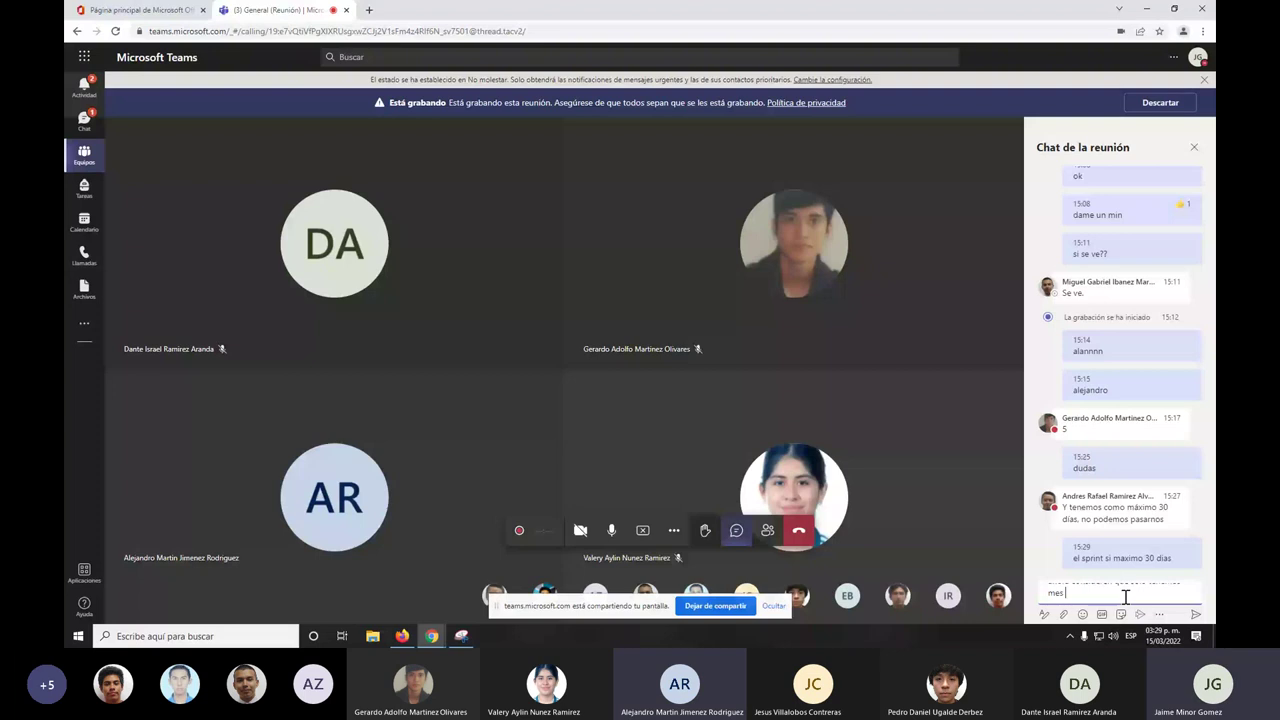
pyautogui.write('y medio para la segunda evaluacion')
pyautogui.press('Return')
# Post "y que mañana explicare los artefactos" in the meeting chat and return to the reply field.
pyautogui.write('y que mañana expl')
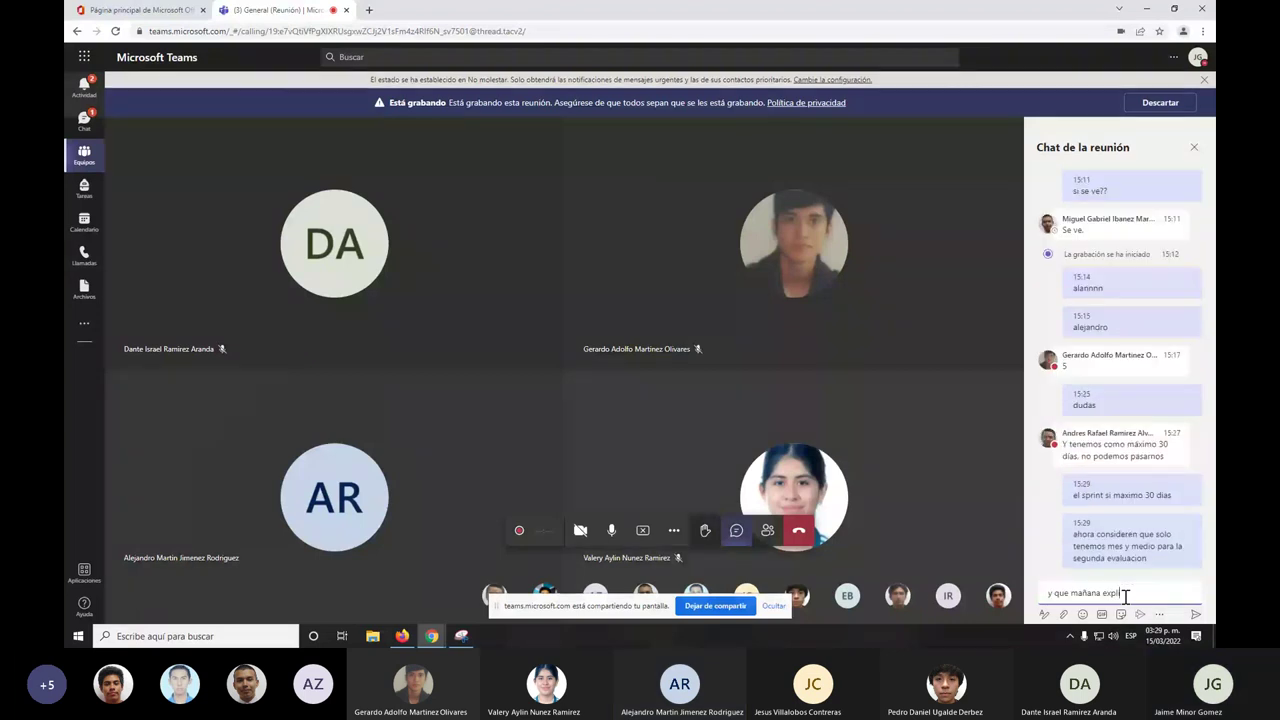
pyautogui.write('ique los artefa')
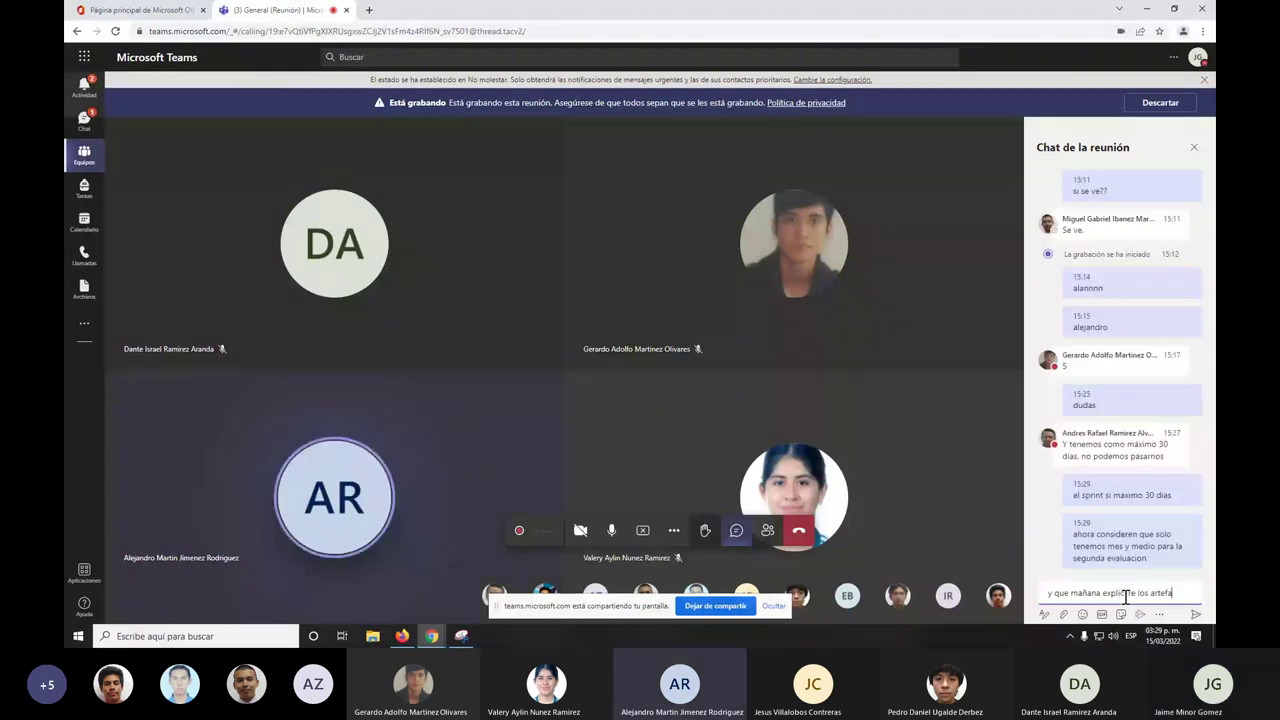
pyautogui.write('ctos')
pyautogui.press('Return')
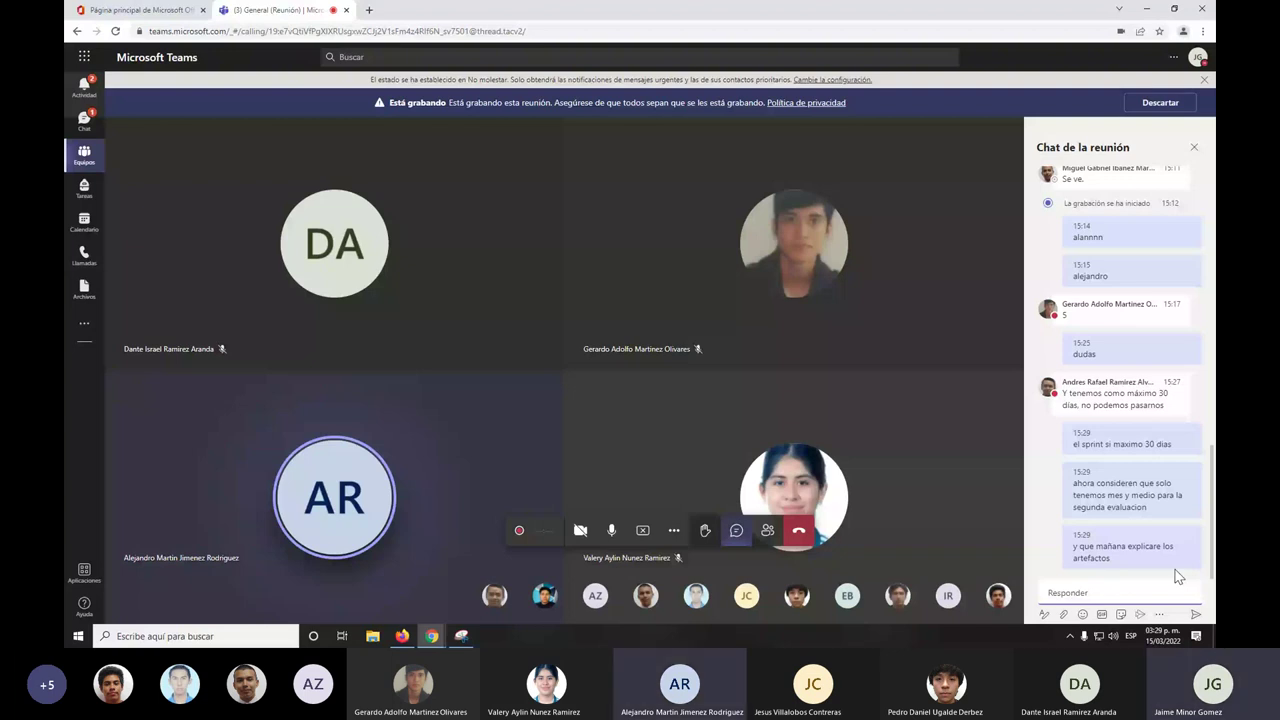
pyautogui.click(1120, 586)
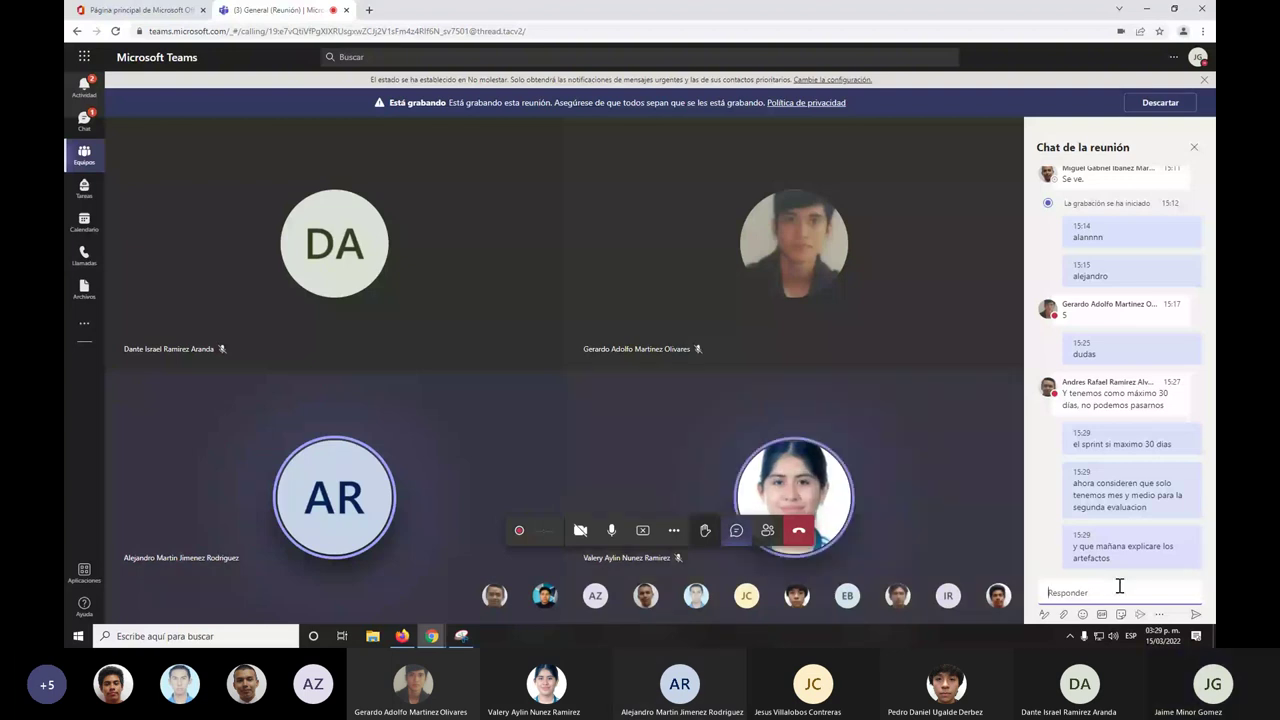